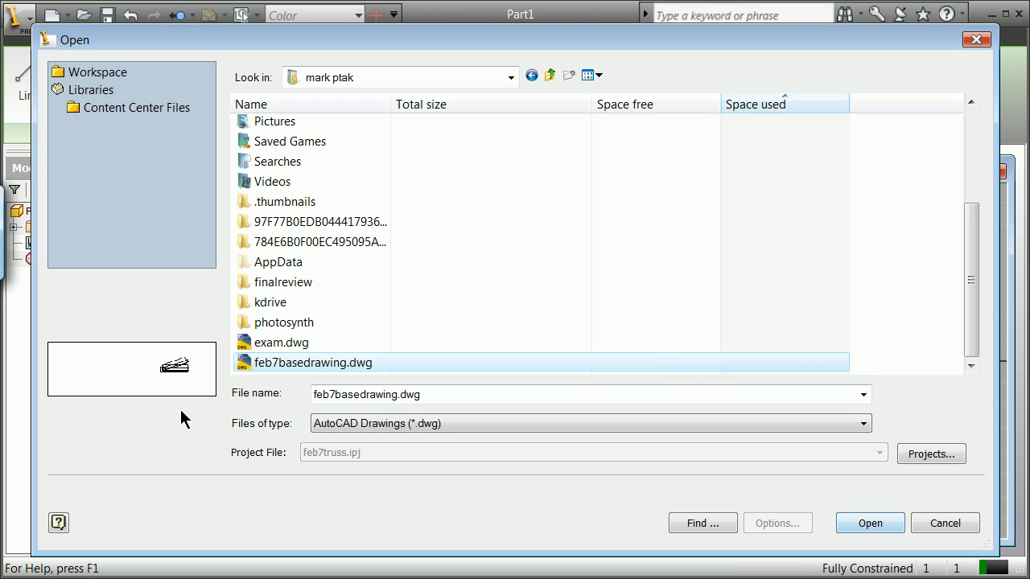
Insert the AutoCAD drawing feb7basedrawing.dwg into the sketch and preview its ANSIA layout and Model space
{"action": "left_click", "coordinate": [870, 524]}
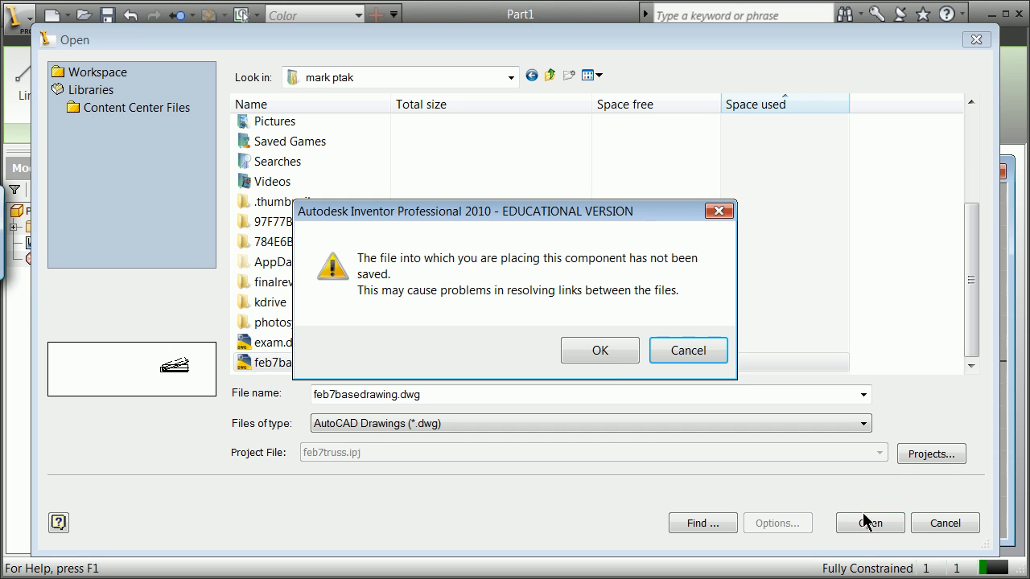
{"action": "left_click", "coordinate": [602, 351]}
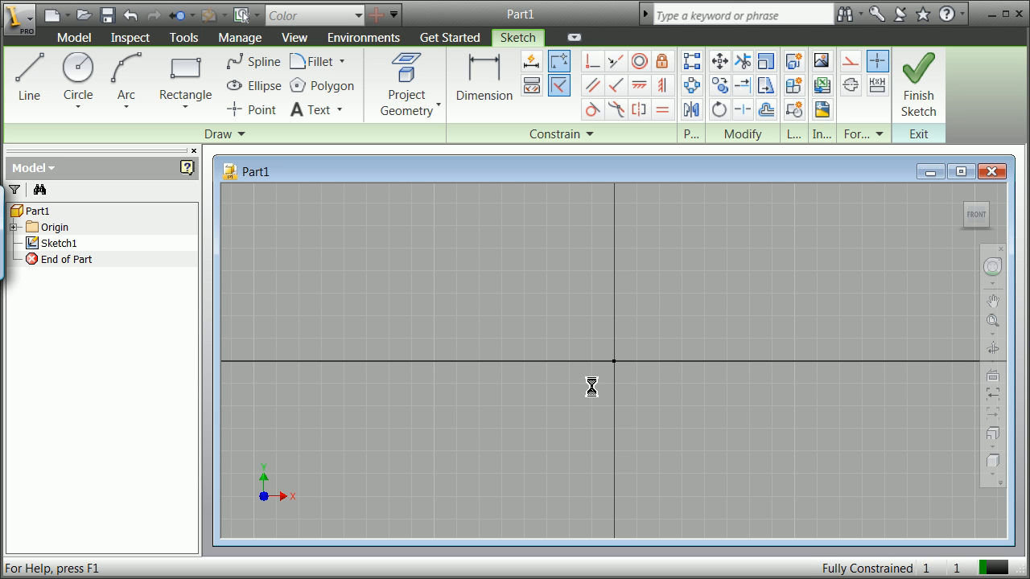
{"action": "left_click", "coordinate": [575, 458]}
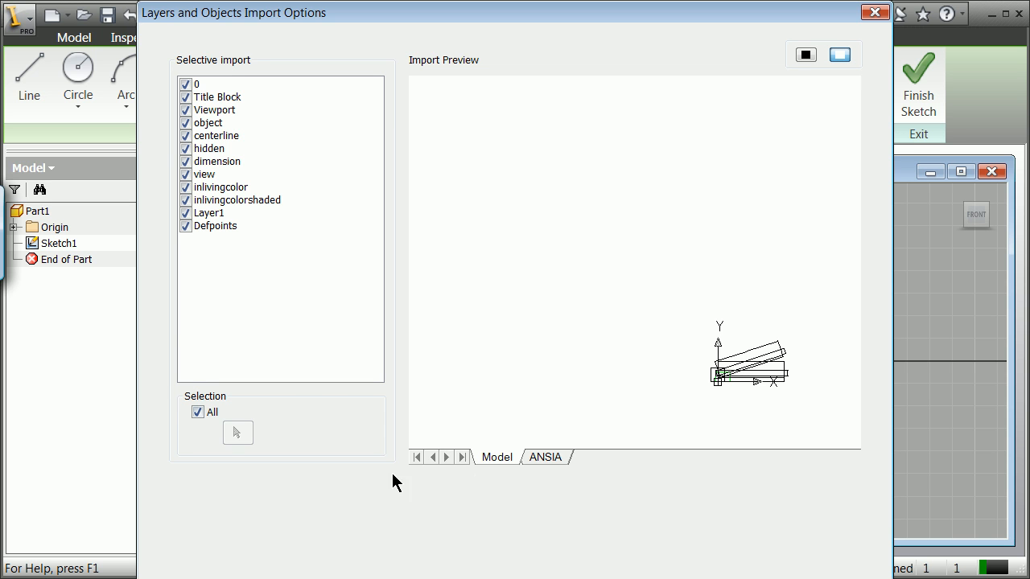
{"action": "left_click", "coordinate": [561, 456]}
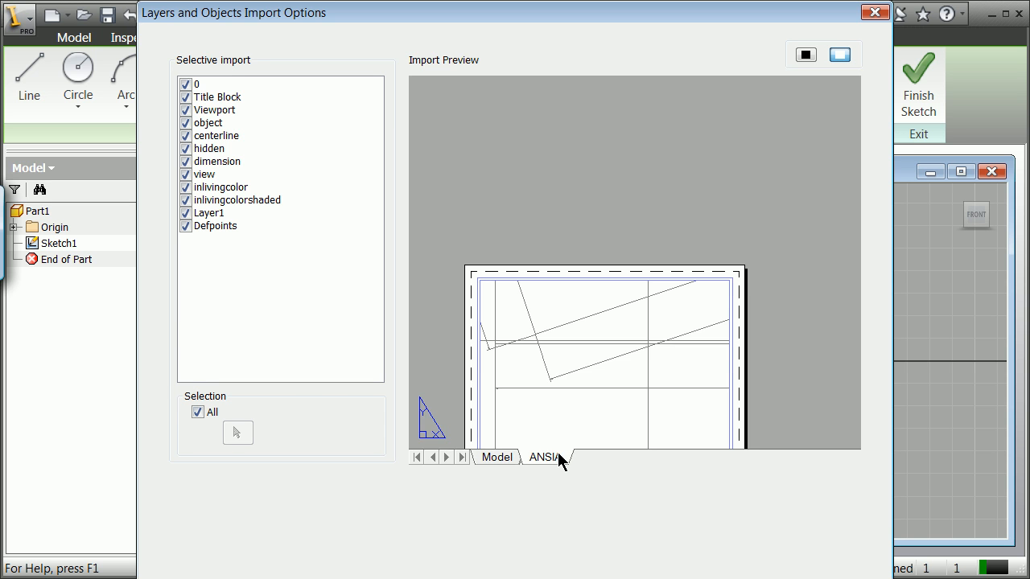
{"action": "left_click", "coordinate": [495, 457]}
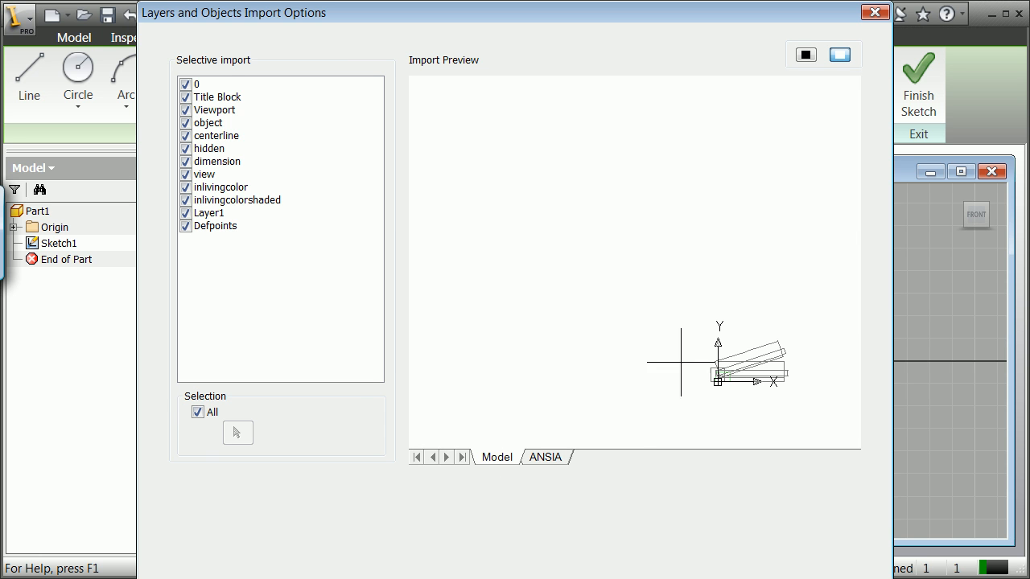
Import the drawing with AutoCAD blocks converted to Inventor blocks, accepting the over-constraining dimensions as driven dimensions
{"action": "left_click_drag", "start_coordinate": [584, 11], "coordinate": [669, 63]}
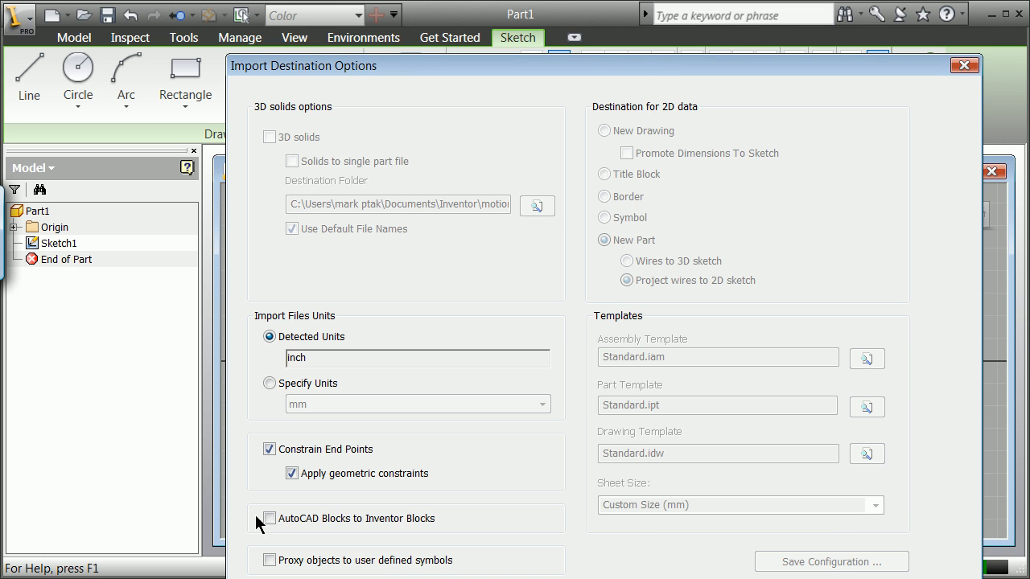
{"action": "left_click", "coordinate": [268, 519]}
{"action": "left_click", "coordinate": [269, 520]}
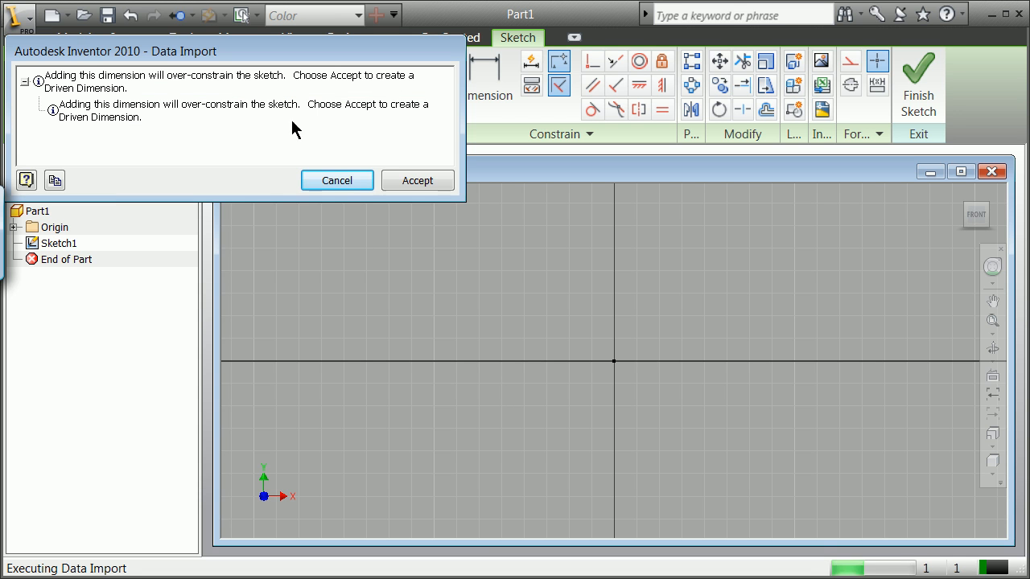
{"action": "left_click", "coordinate": [409, 181]}
Examine the imported plate geometry and the block instances listed under Sketch1
{"action": "scroll", "coordinate": [631, 333], "scroll_direction": "up", "scroll_amount": 10}
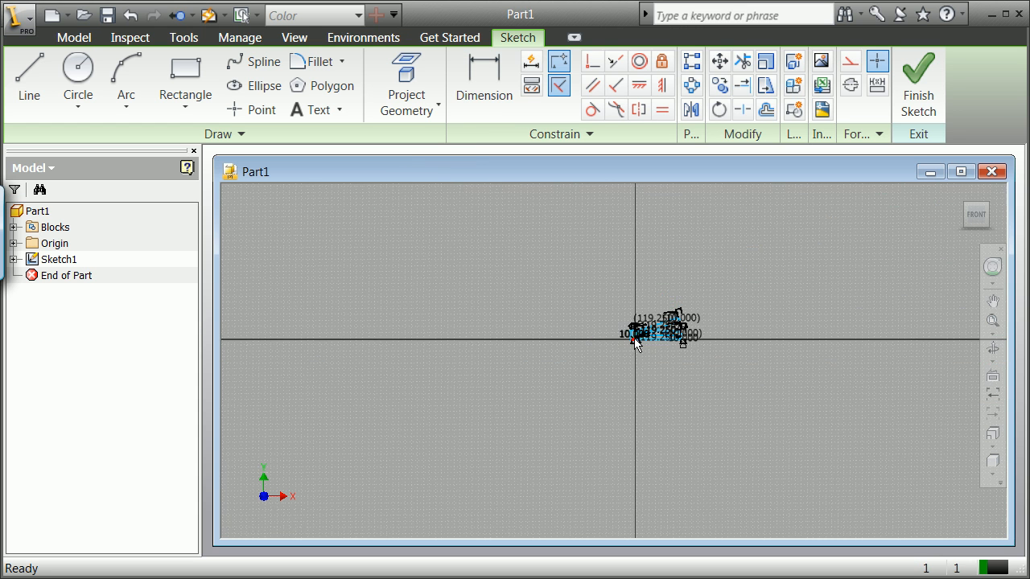
{"action": "scroll", "coordinate": [667, 321], "scroll_direction": "down", "scroll_amount": 8}
{"action": "scroll", "coordinate": [667, 321], "scroll_direction": "up", "scroll_amount": 4}
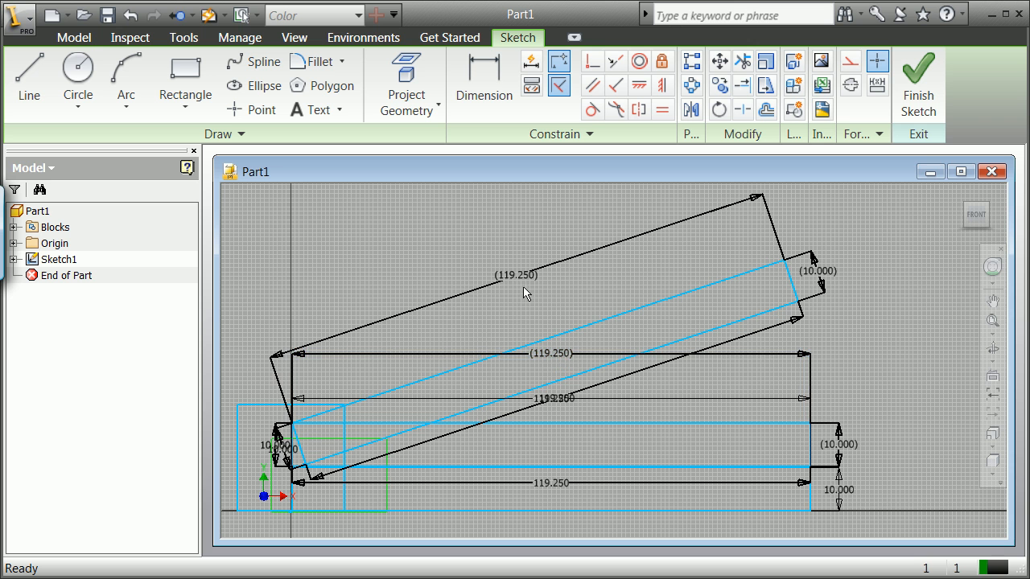
{"action": "scroll", "coordinate": [523, 278], "scroll_direction": "up", "scroll_amount": 6}
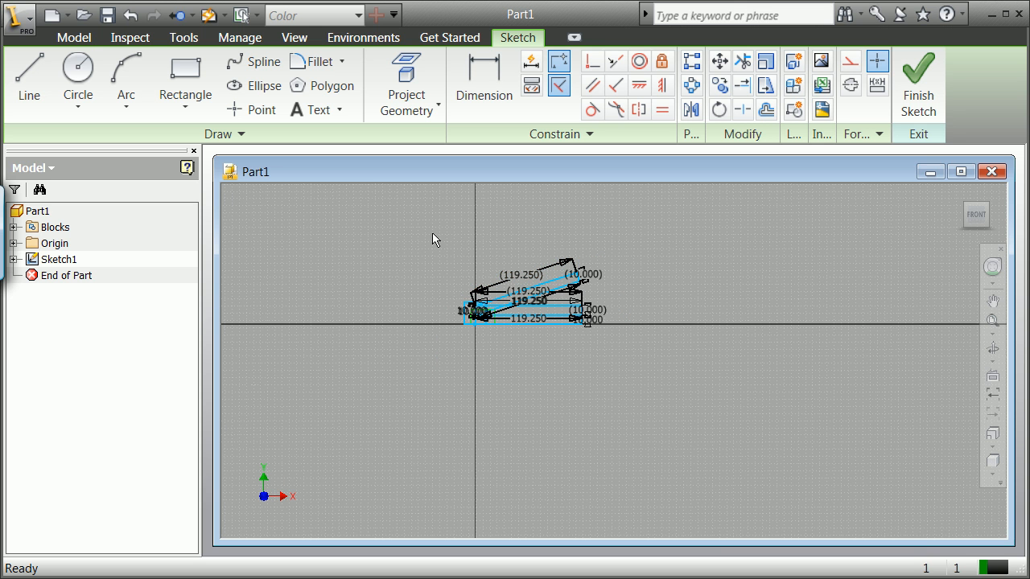
{"action": "left_click", "coordinate": [554, 281]}
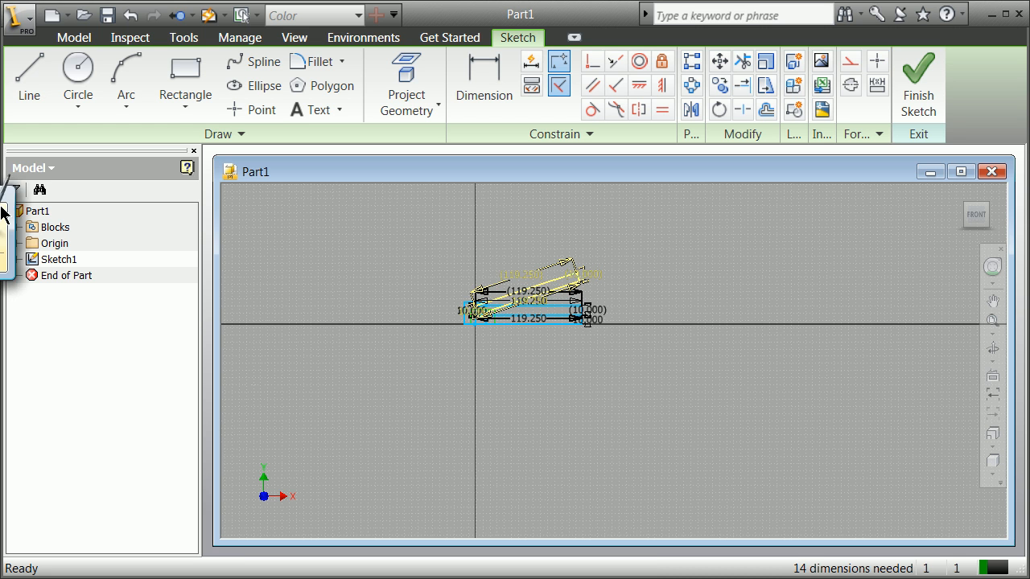
{"action": "left_click", "coordinate": [63, 259]}
{"action": "left_click", "coordinate": [13, 259]}
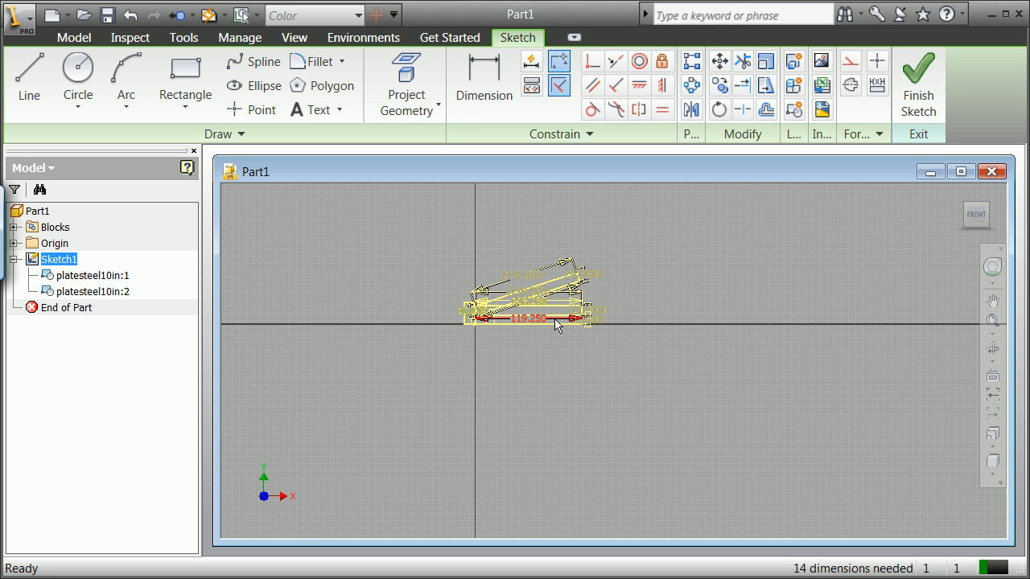
Delete all the imported geometry from the sketch and list the block definitions kept in the part
{"action": "left_click", "coordinate": [430, 241]}
{"action": "left_click_drag", "start_coordinate": [402, 201], "coordinate": [690, 413]}
{"action": "right_click", "coordinate": [531, 302]}
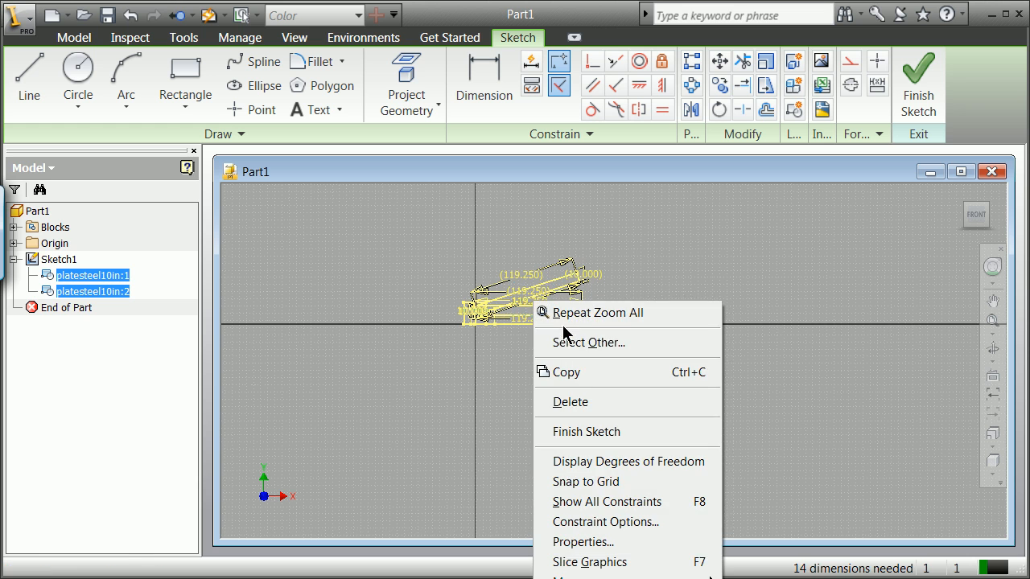
{"action": "left_click", "coordinate": [589, 401]}
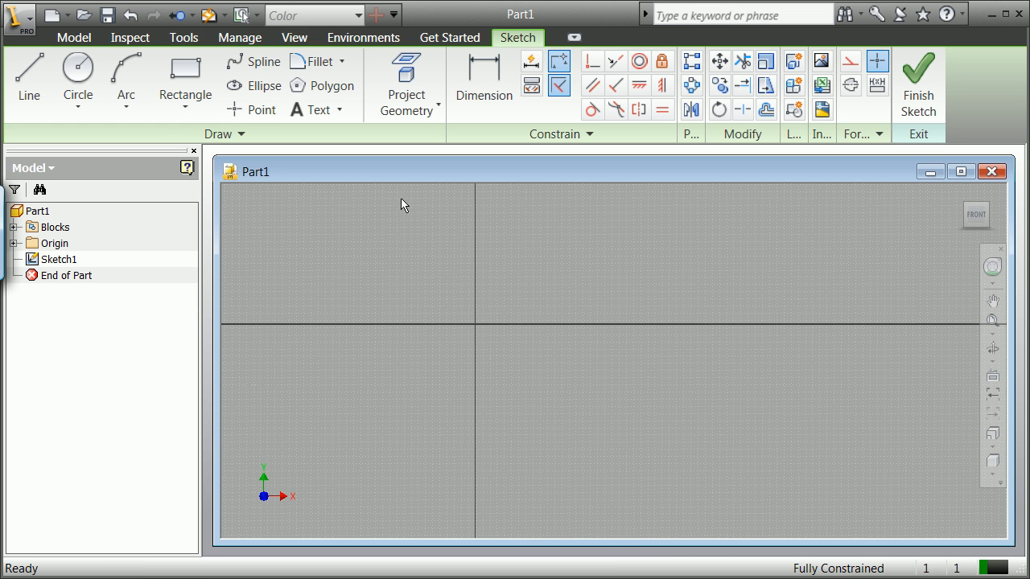
{"action": "left_click", "coordinate": [13, 227]}
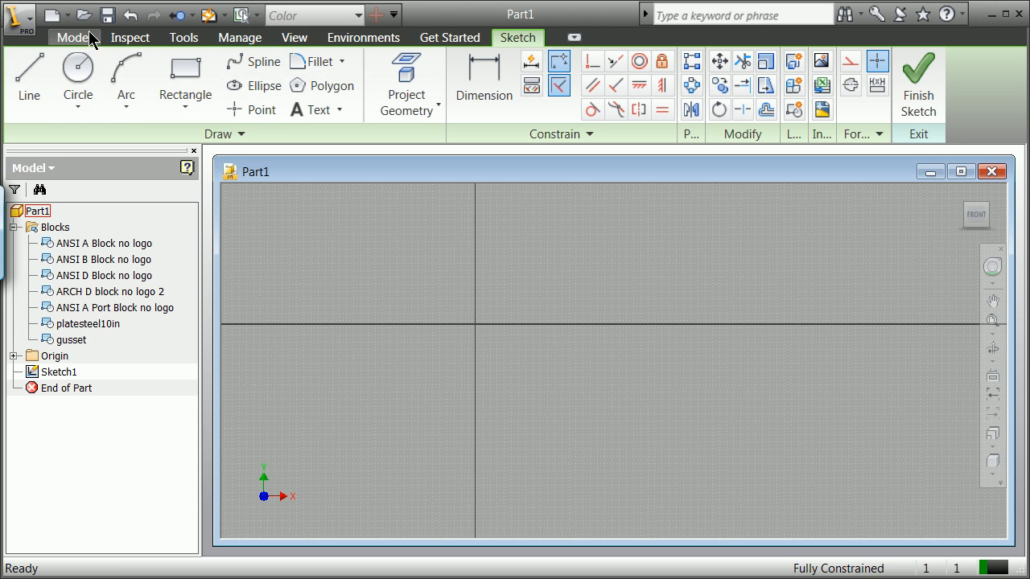
Undo the deletion of the sketch geometry, keeping the imported drawing in place
{"action": "left_click", "coordinate": [130, 16]}
{"action": "left_click", "coordinate": [130, 16]}
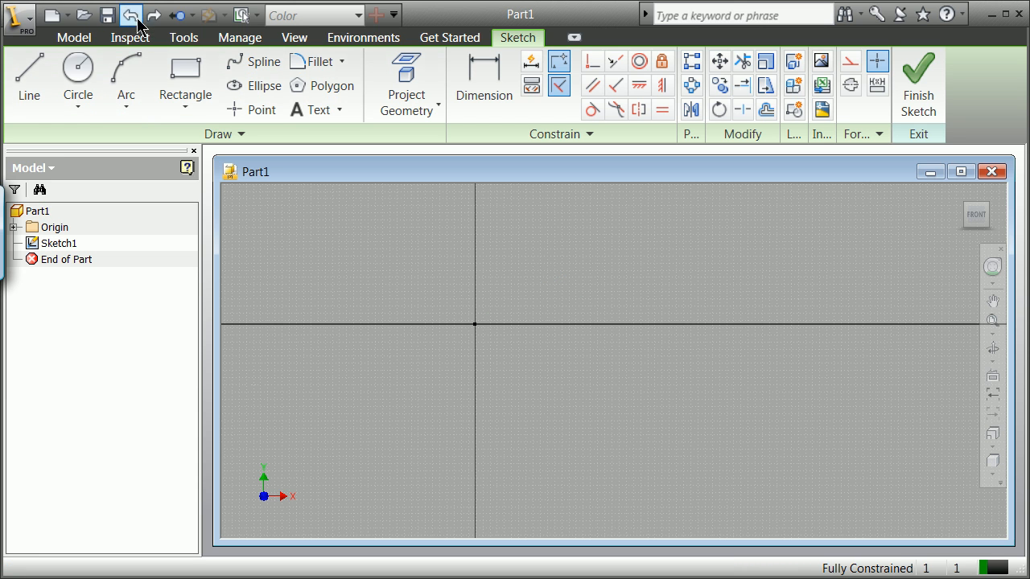
{"action": "left_click", "coordinate": [152, 16]}
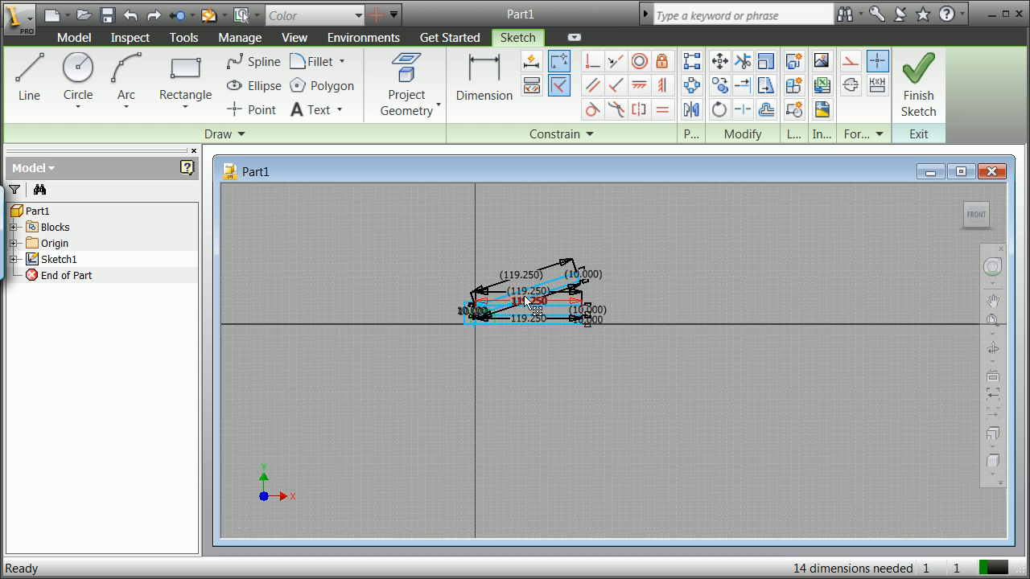
Start an angle measurement with the lower edge of the inclined plate block as the first item
{"action": "scroll", "coordinate": [525, 296], "scroll_direction": "down", "scroll_amount": 5}
{"action": "scroll", "coordinate": [525, 299], "scroll_direction": "up", "scroll_amount": 5}
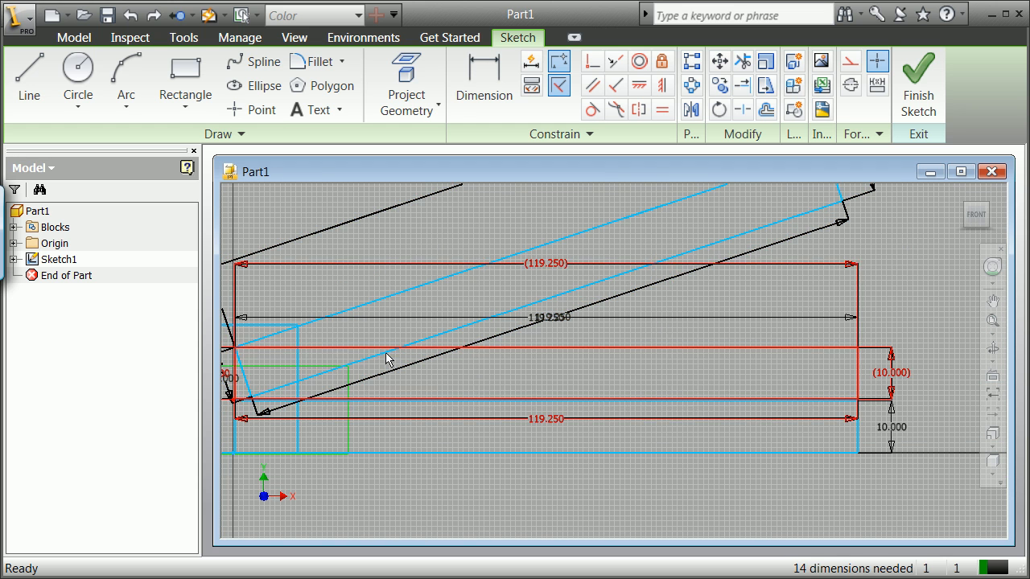
{"action": "scroll", "coordinate": [447, 340], "scroll_direction": "down", "scroll_amount": 2}
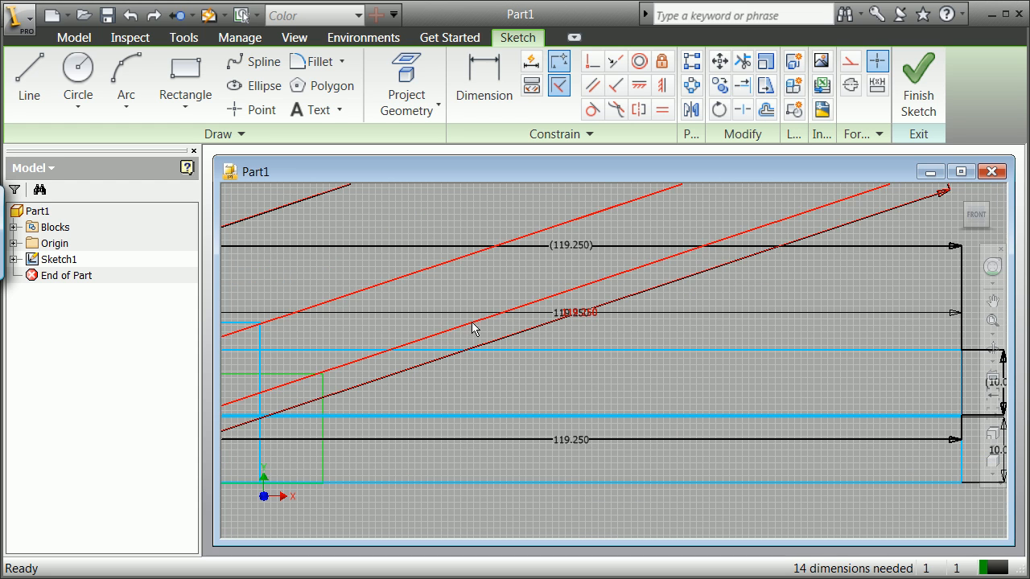
{"action": "scroll", "coordinate": [471, 324], "scroll_direction": "up", "scroll_amount": 4}
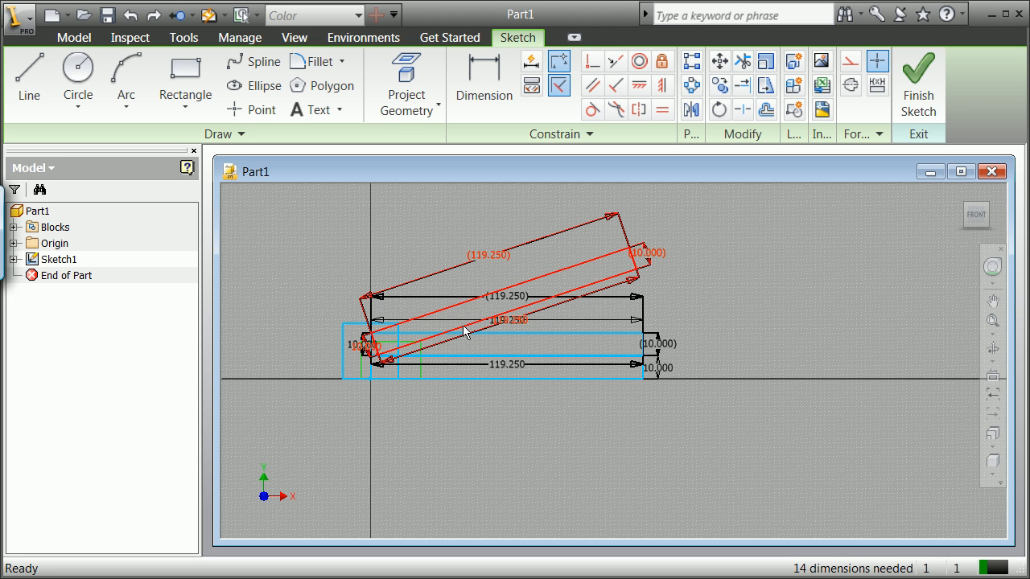
{"action": "right_click", "coordinate": [464, 328]}
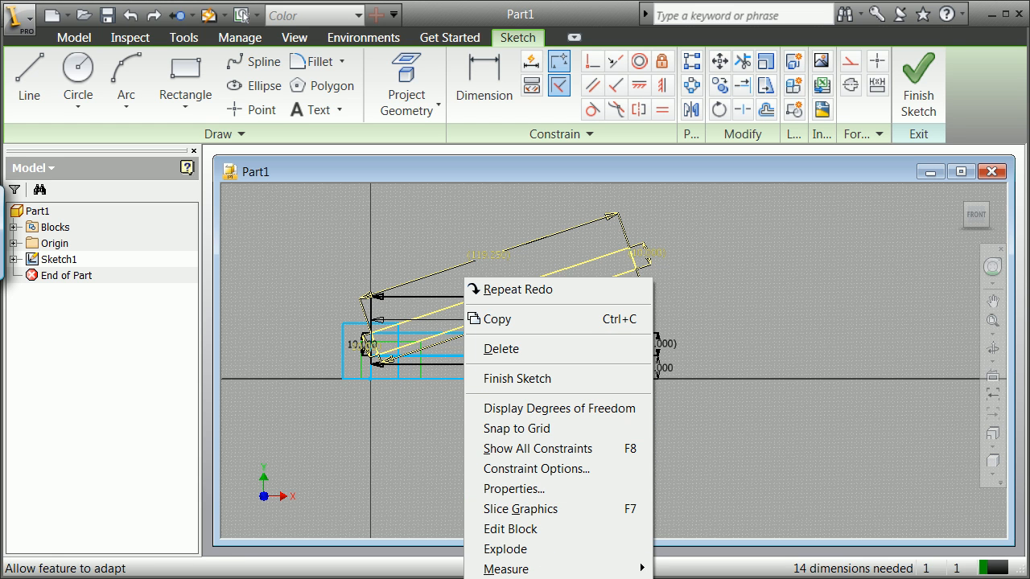
{"action": "mouse_move", "coordinate": [546, 576]}
{"action": "left_click", "coordinate": [698, 578]}
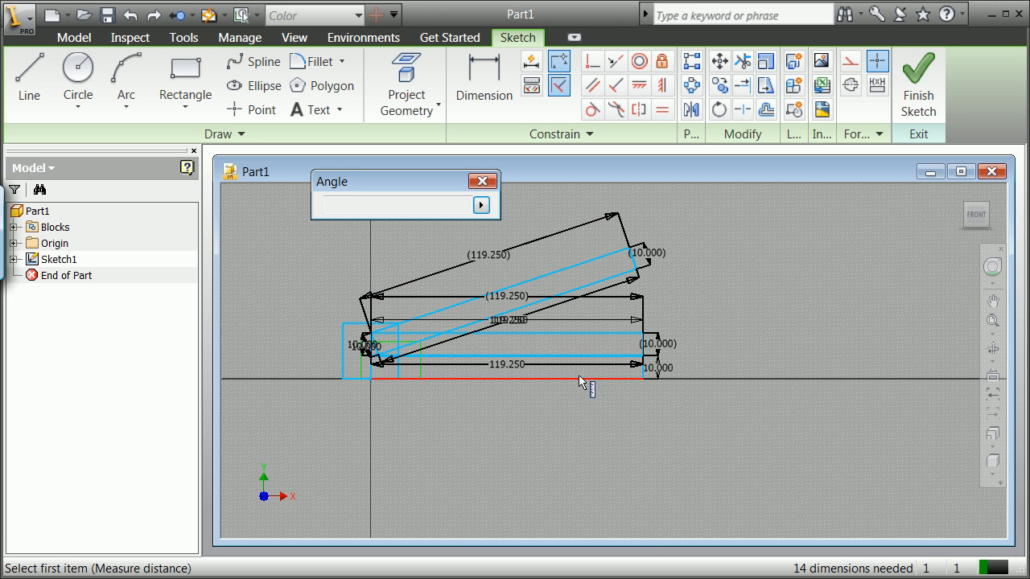
{"action": "left_click", "coordinate": [555, 296]}
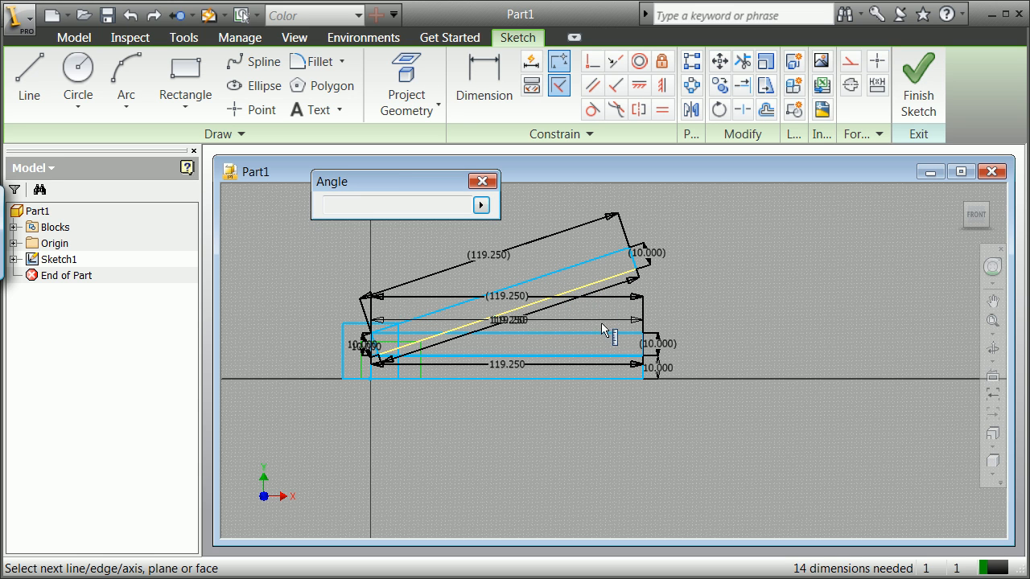
Set the measurement precision to three decimals (3.123) and end the angle measurement
{"action": "left_click", "coordinate": [480, 205]}
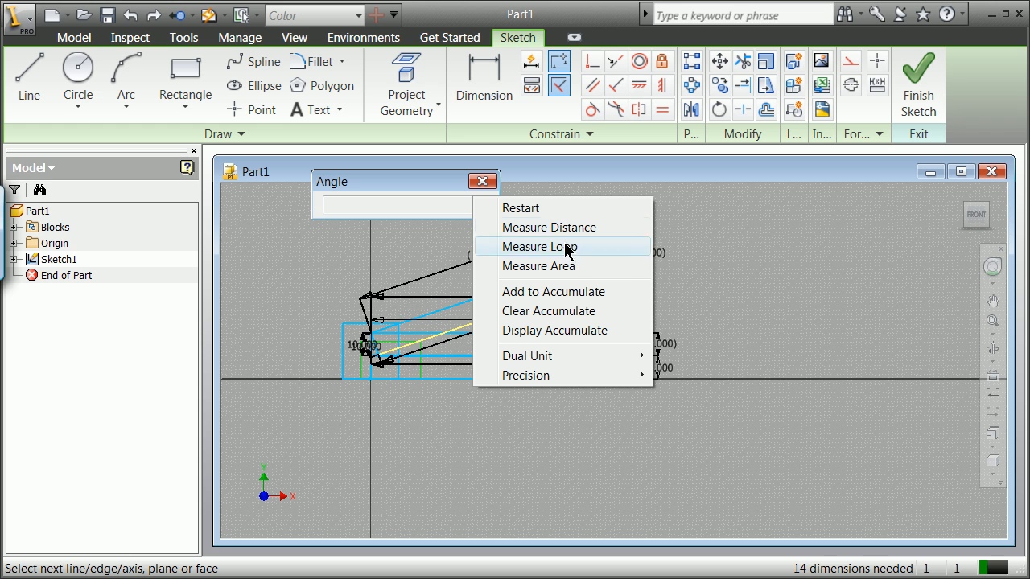
{"action": "left_click", "coordinate": [627, 360]}
{"action": "mouse_move", "coordinate": [612, 375]}
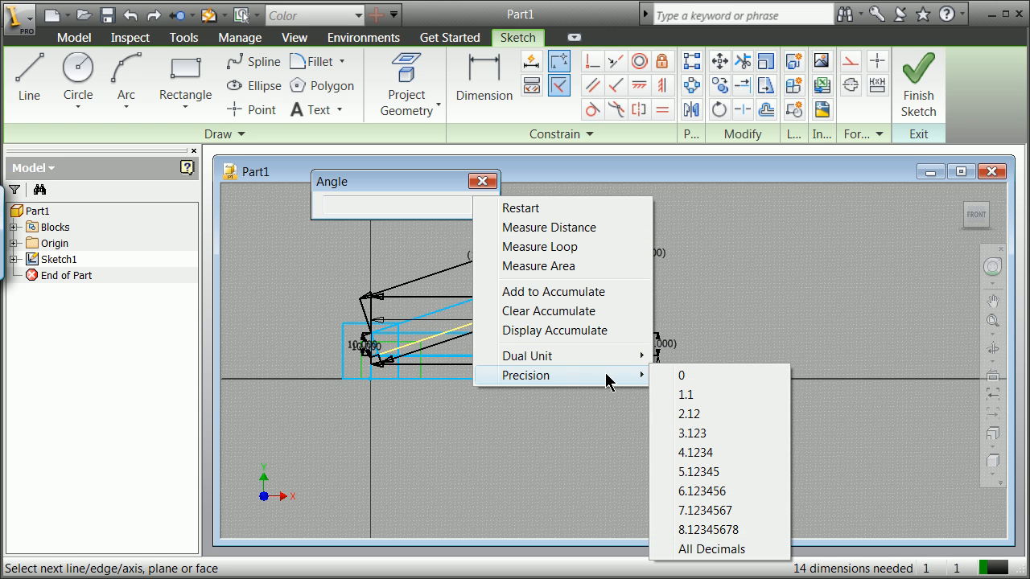
{"action": "left_click", "coordinate": [660, 424]}
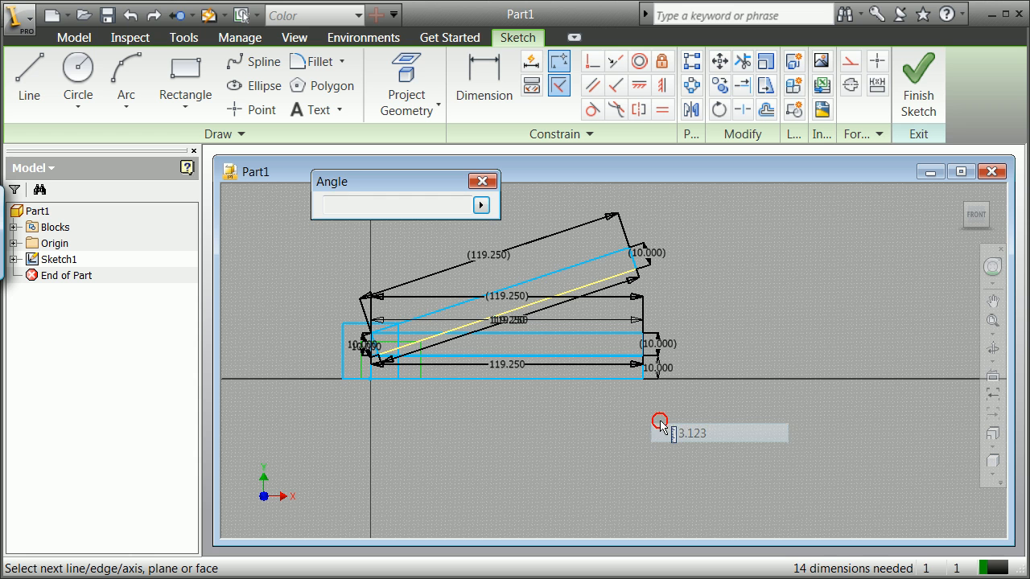
{"action": "left_click", "coordinate": [568, 294]}
{"action": "right_click", "coordinate": [567, 295]}
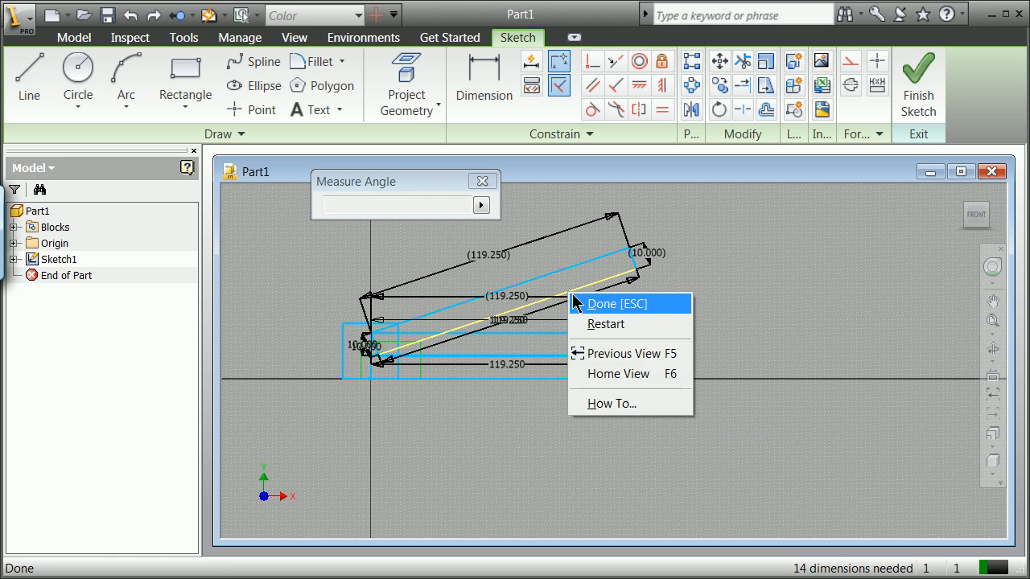
{"action": "left_click", "coordinate": [599, 304]}
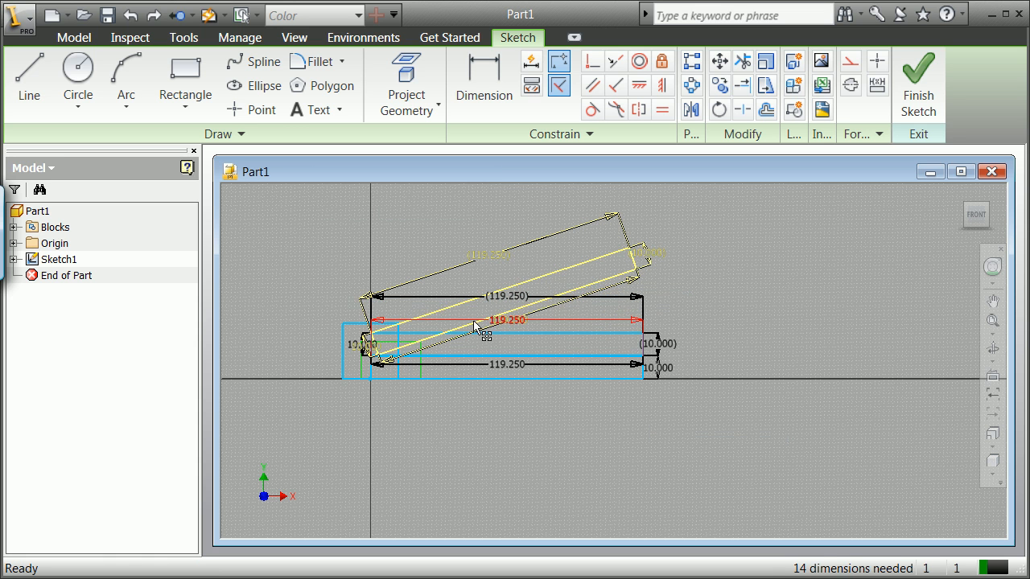
Examine the corner where the inclined plate meets the horizontal plates and the gusset
{"action": "scroll", "coordinate": [459, 323], "scroll_direction": "down", "scroll_amount": 6}
{"action": "scroll", "coordinate": [453, 328], "scroll_direction": "up", "scroll_amount": 5}
{"action": "scroll", "coordinate": [318, 374], "scroll_direction": "down", "scroll_amount": 5}
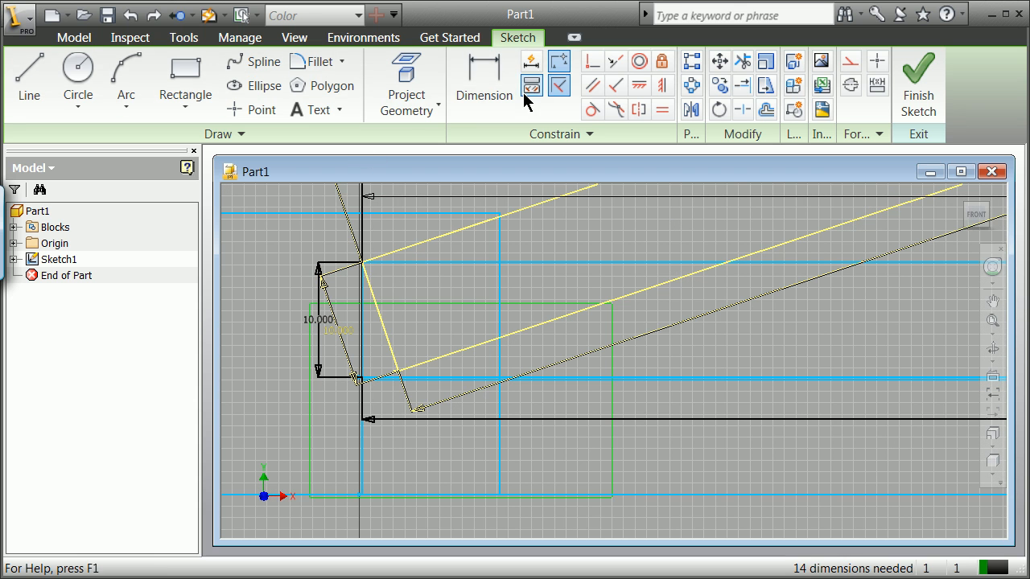
{"action": "right_click", "coordinate": [537, 326]}
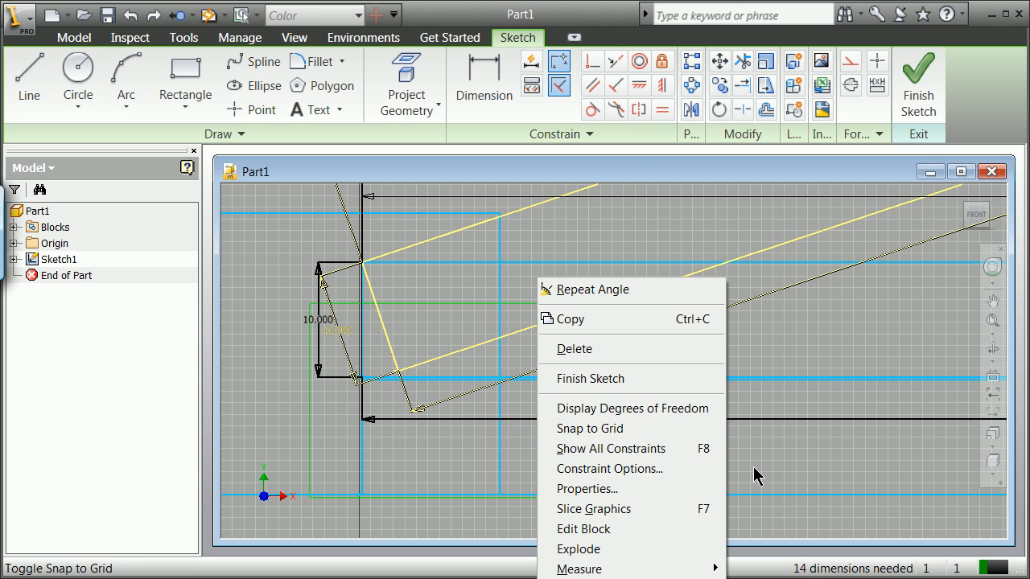
{"action": "left_click", "coordinate": [724, 442]}
{"action": "scroll", "coordinate": [684, 400], "scroll_direction": "down", "scroll_amount": 5}
{"action": "scroll", "coordinate": [684, 400], "scroll_direction": "up", "scroll_amount": 6}
{"action": "scroll", "coordinate": [683, 398], "scroll_direction": "down", "scroll_amount": 5}
{"action": "scroll", "coordinate": [689, 354], "scroll_direction": "up", "scroll_amount": 7}
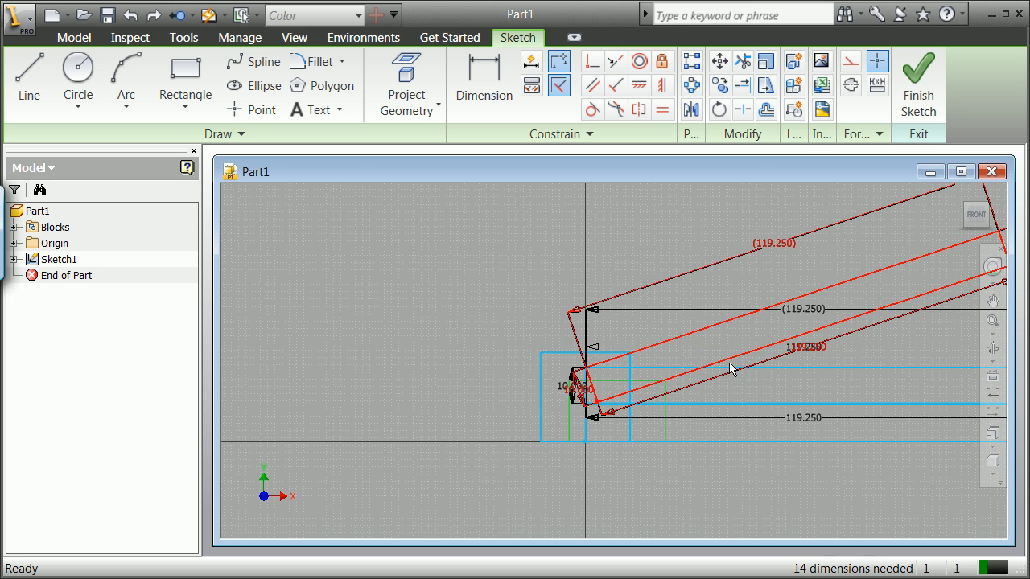
Measure the angle between the inclined plate's lower edge and the upper horizontal plate's top edge, and end the measurement
{"action": "left_click", "coordinate": [736, 357]}
{"action": "right_click", "coordinate": [735, 362]}
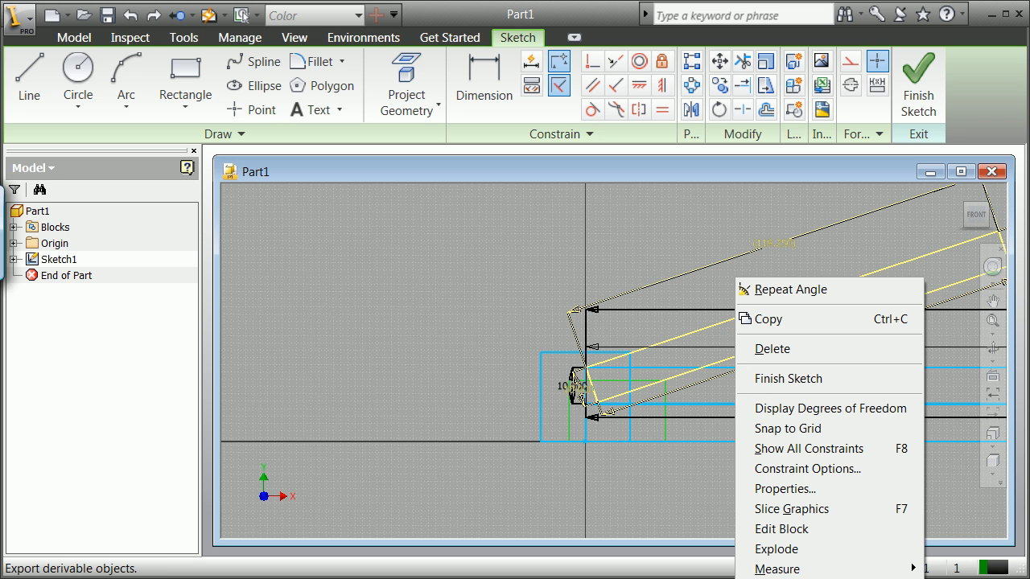
{"action": "mouse_move", "coordinate": [777, 569]}
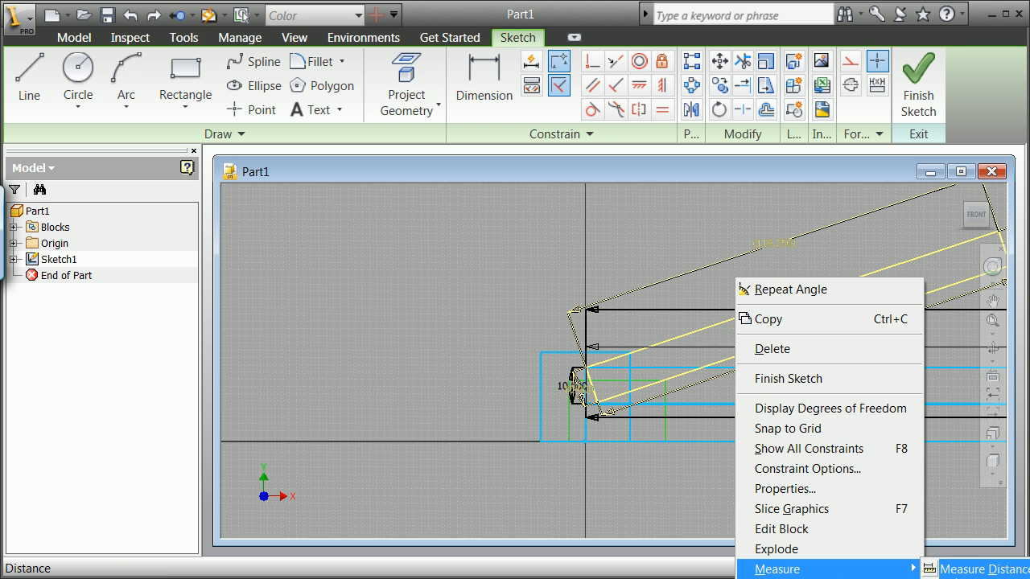
{"action": "left_click", "coordinate": [965, 578]}
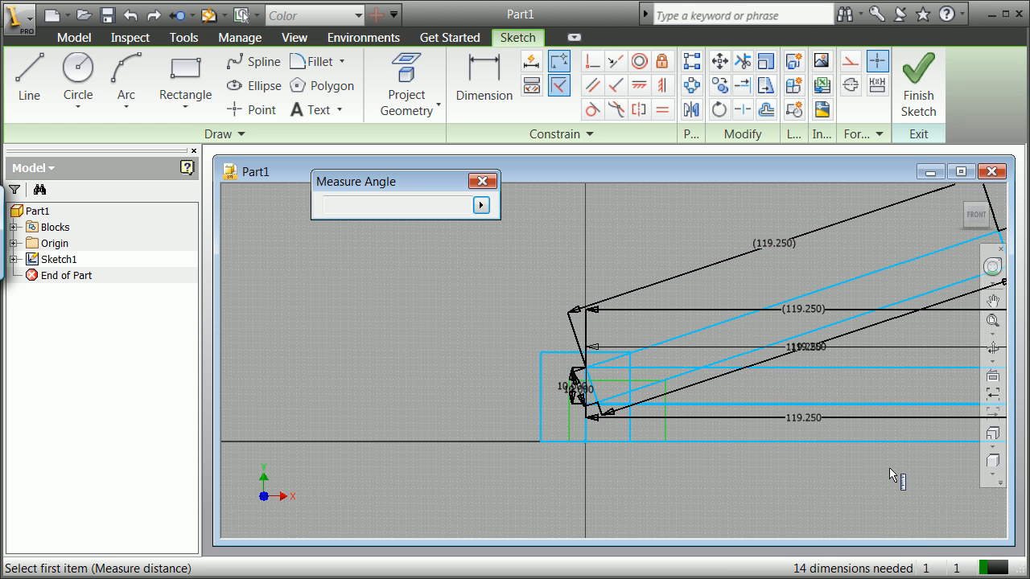
{"action": "left_click", "coordinate": [764, 345]}
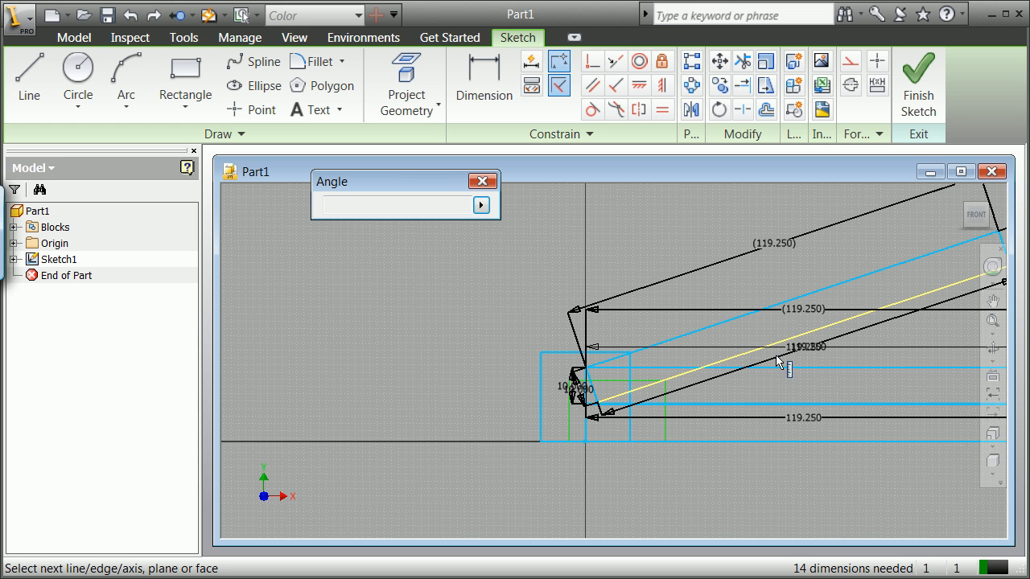
{"action": "left_click", "coordinate": [784, 368]}
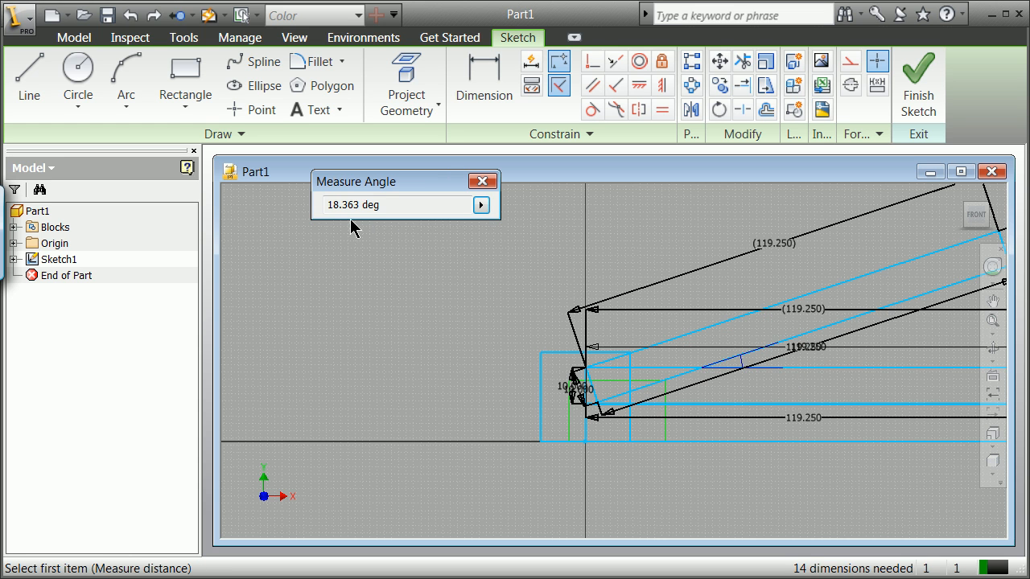
{"action": "left_click", "coordinate": [488, 181]}
Repeat the angle measurement between the inclined plate and the upper horizontal plate's top edge, and close the measurement
{"action": "scroll", "coordinate": [526, 231], "scroll_direction": "down", "scroll_amount": 4}
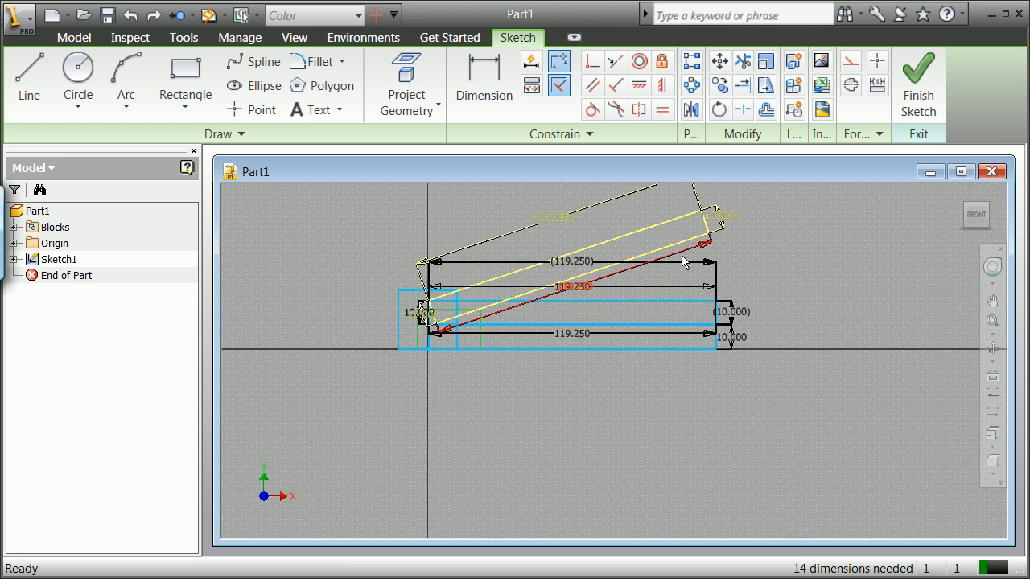
{"action": "scroll", "coordinate": [693, 248], "scroll_direction": "up", "scroll_amount": 5}
{"action": "scroll", "coordinate": [435, 241], "scroll_direction": "down", "scroll_amount": 4}
{"action": "right_click", "coordinate": [447, 282]}
{"action": "mouse_move", "coordinate": [576, 570]}
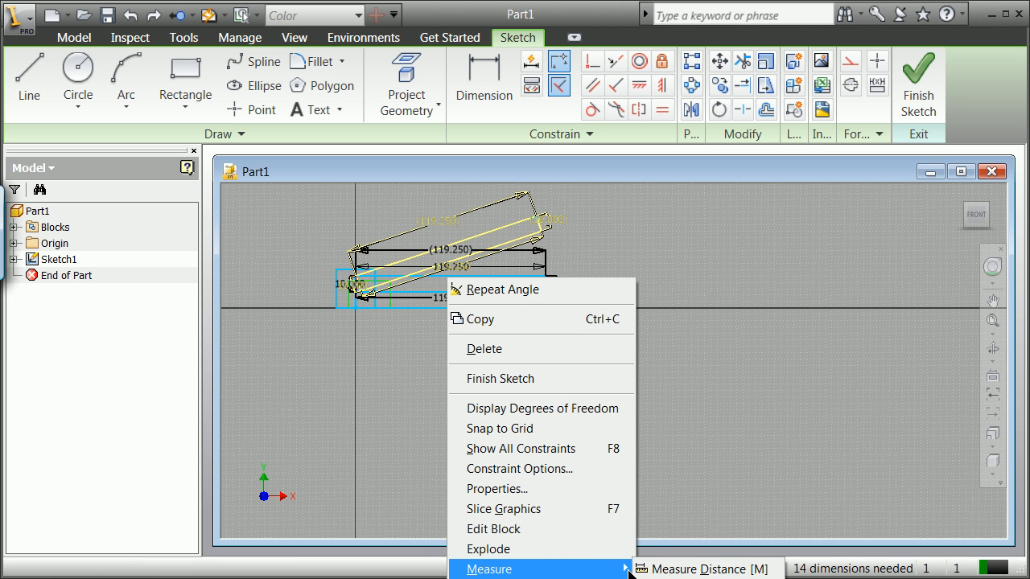
{"action": "left_click", "coordinate": [700, 569]}
{"action": "left_click", "coordinate": [451, 262]}
{"action": "left_click", "coordinate": [476, 276]}
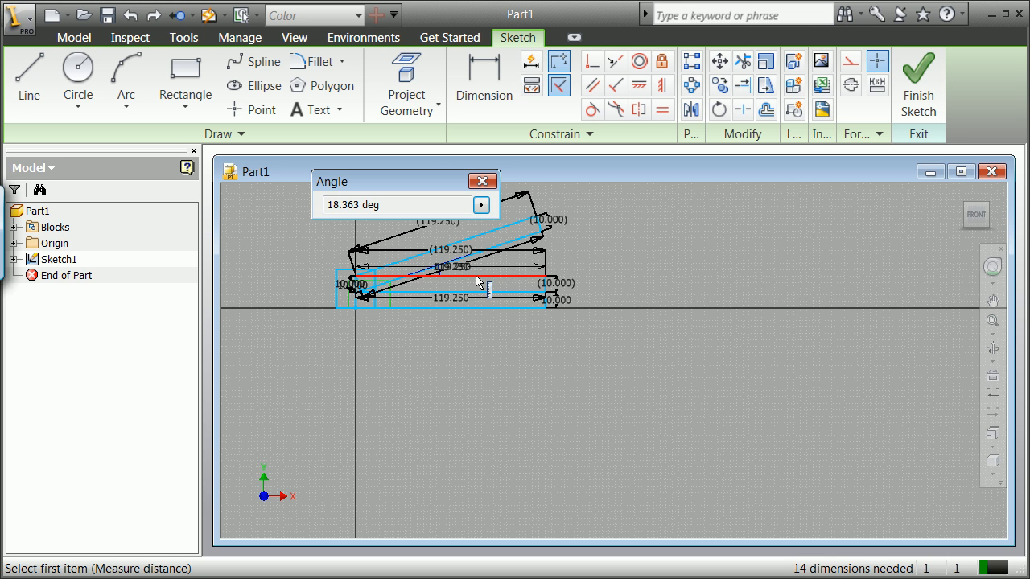
{"action": "left_click", "coordinate": [482, 181]}
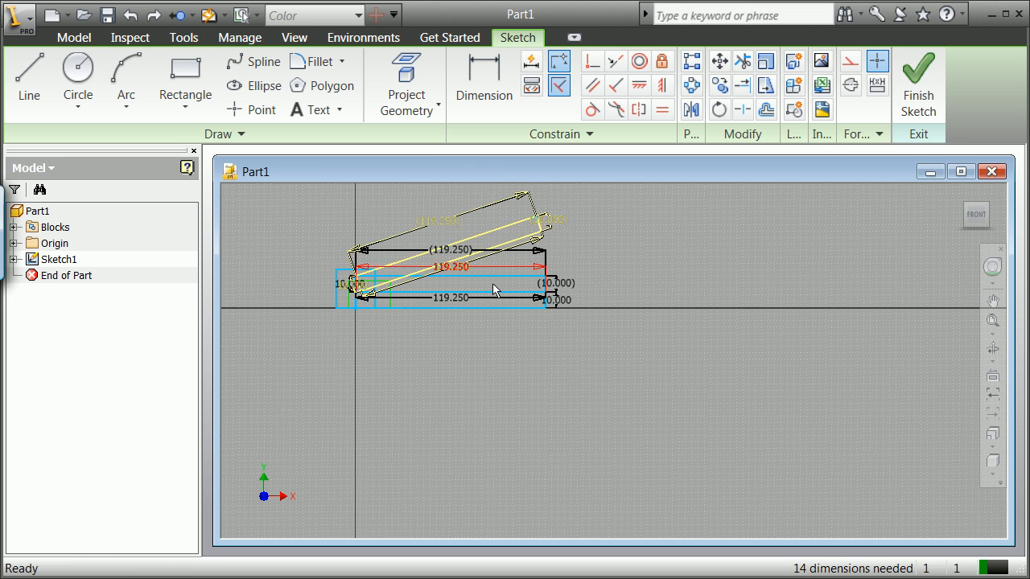
Delete all the imported plate and gusset geometry from the sketch
{"action": "scroll", "coordinate": [493, 290], "scroll_direction": "up", "scroll_amount": 4}
{"action": "left_click_drag", "start_coordinate": [386, 235], "coordinate": [603, 350]}
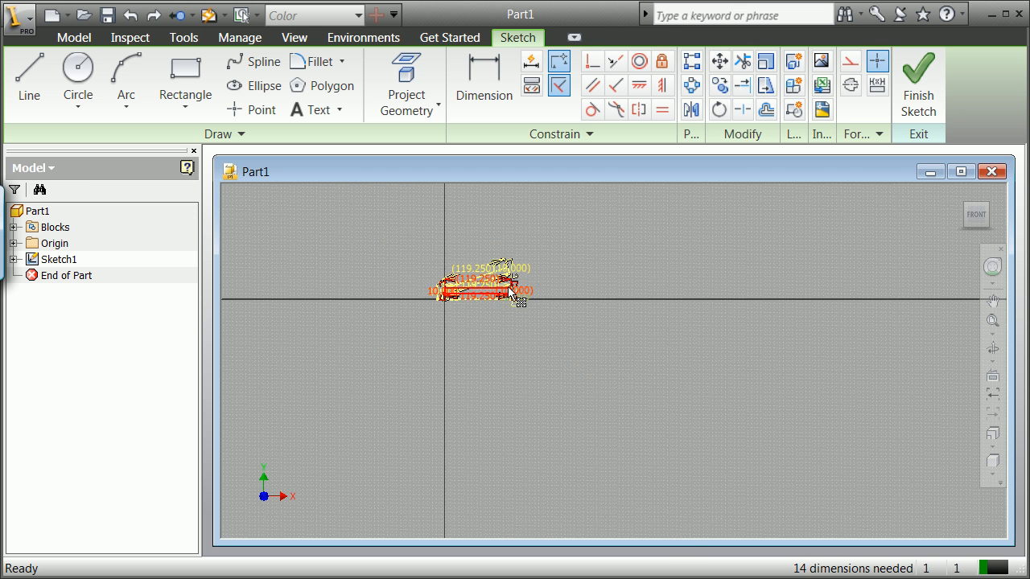
{"action": "right_click", "coordinate": [510, 287]}
{"action": "left_click", "coordinate": [596, 386]}
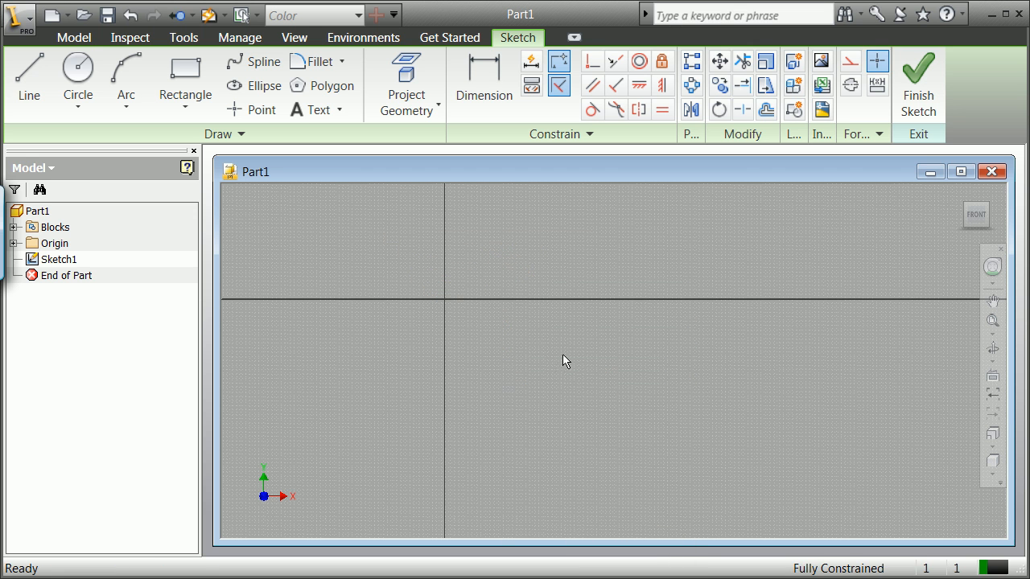
Place one instance of the gusset block in the sketch near the origin
{"action": "left_click", "coordinate": [13, 227]}
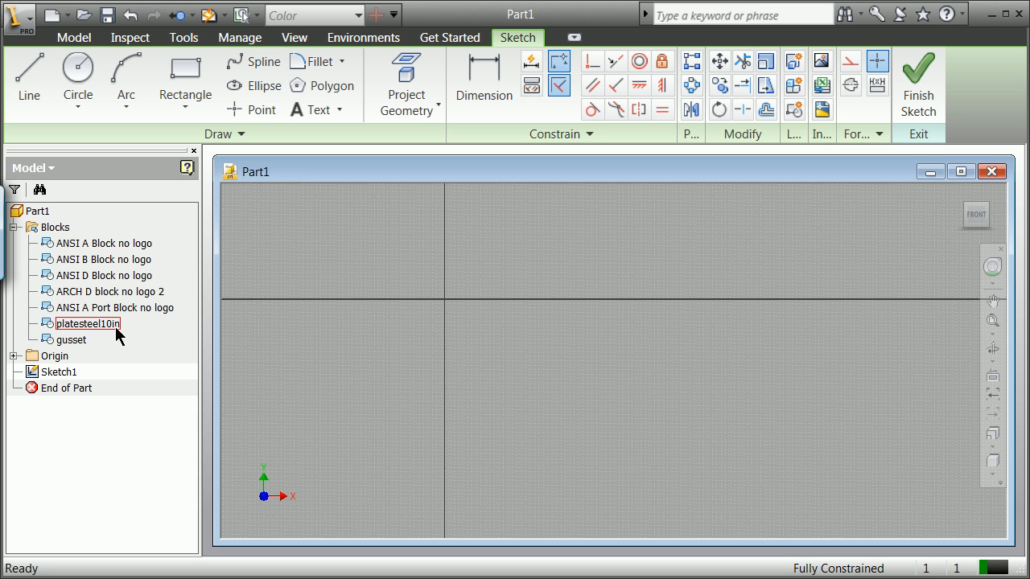
{"action": "mouse_move", "coordinate": [40, 339]}
{"action": "left_mouse_down"}
{"action": "mouse_move", "coordinate": [392, 306]}
{"action": "mouse_move", "coordinate": [445, 313]}
{"action": "mouse_move", "coordinate": [437, 292]}
{"action": "left_mouse_up"}
{"action": "scroll", "coordinate": [438, 292], "scroll_direction": "down", "scroll_amount": 2}
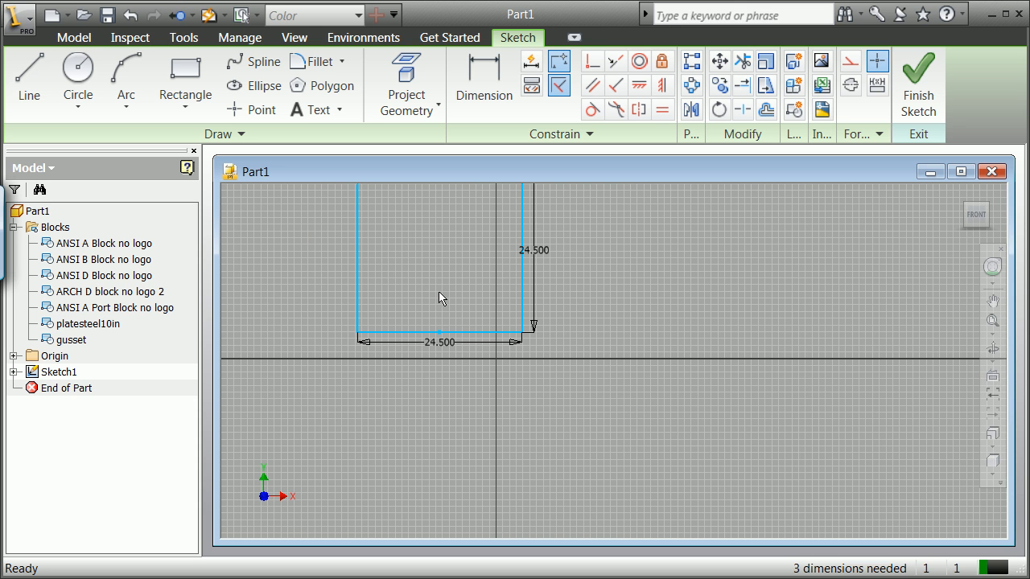
{"action": "left_click", "coordinate": [439, 333]}
{"action": "scroll", "coordinate": [606, 326], "scroll_direction": "down", "scroll_amount": 4}
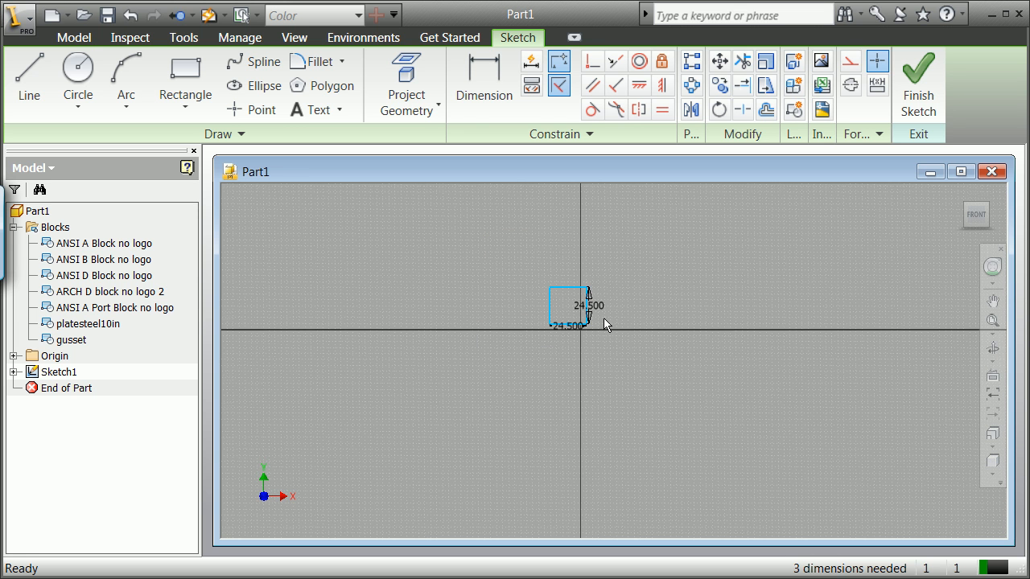
Place one instance of the platesteel10in block beside the gusset, on its right-hand side
{"action": "scroll", "coordinate": [603, 318], "scroll_direction": "up", "scroll_amount": 3}
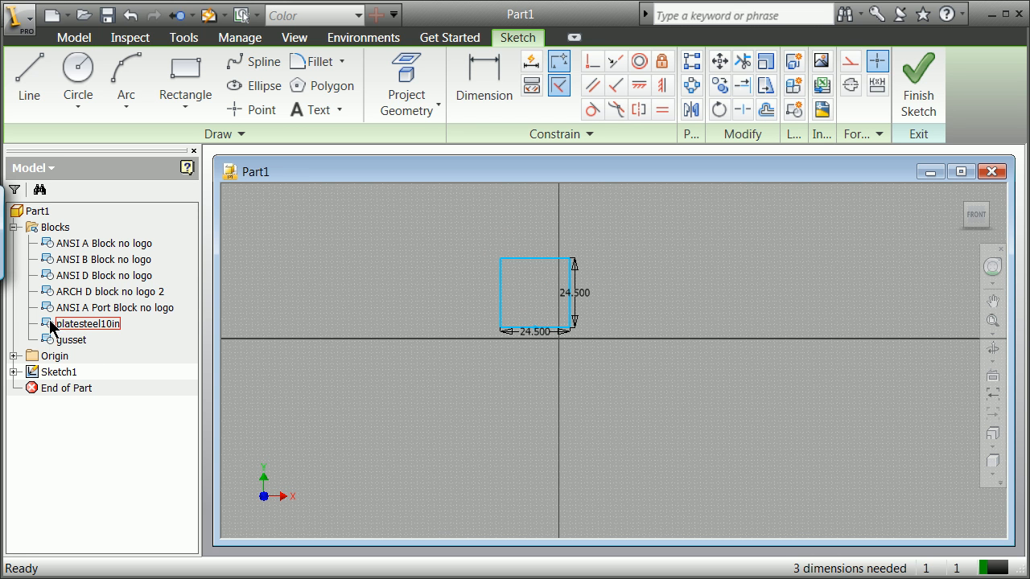
{"action": "mouse_move", "coordinate": [46, 322]}
{"action": "left_mouse_down"}
{"action": "mouse_move", "coordinate": [513, 291]}
{"action": "mouse_move", "coordinate": [681, 307]}
{"action": "left_mouse_up"}
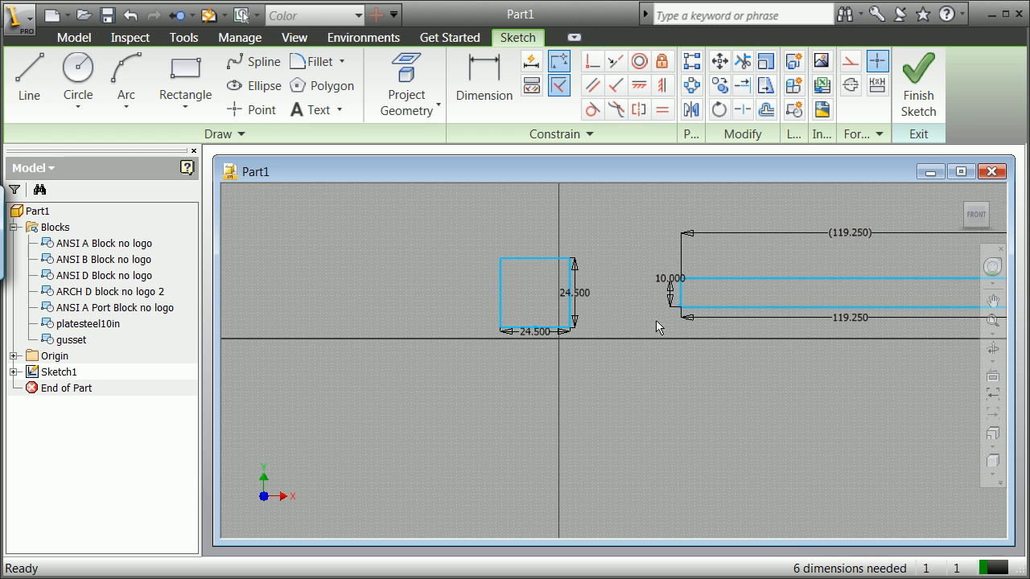
{"action": "scroll", "coordinate": [644, 308], "scroll_direction": "down", "scroll_amount": 3}
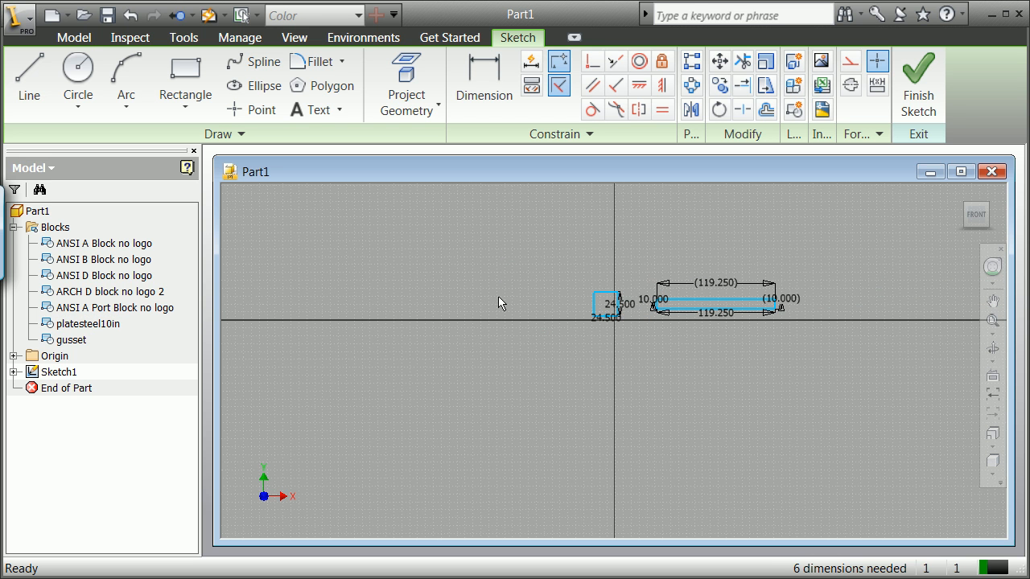
Apply a coincident constraint between the point at the plate's lower-left corner and the midpoint of the gusset's bottom edge
{"action": "left_click", "coordinate": [595, 63]}
{"action": "scroll", "coordinate": [615, 330], "scroll_direction": "up", "scroll_amount": 5}
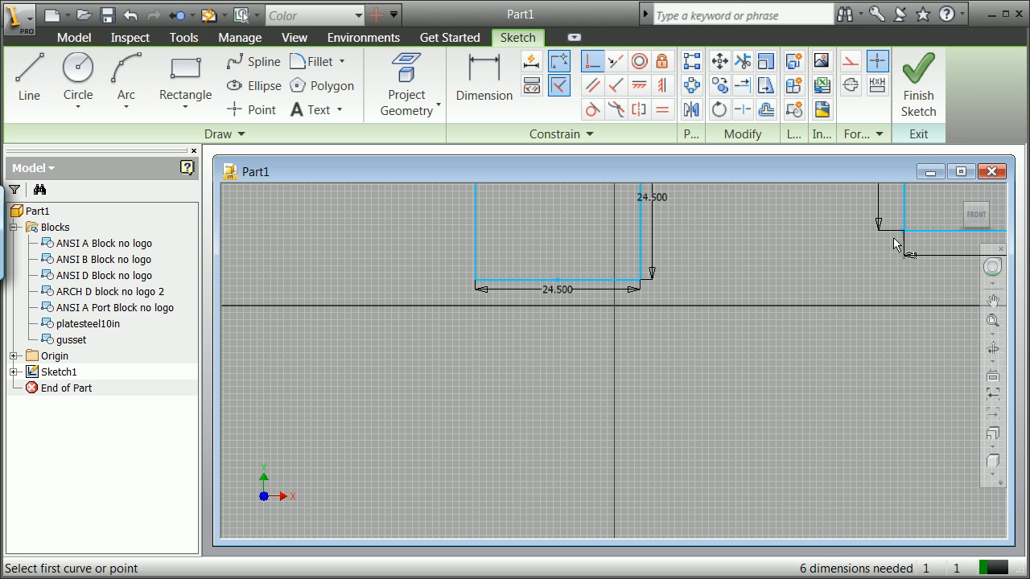
{"action": "scroll", "coordinate": [909, 242], "scroll_direction": "up", "scroll_amount": 4}
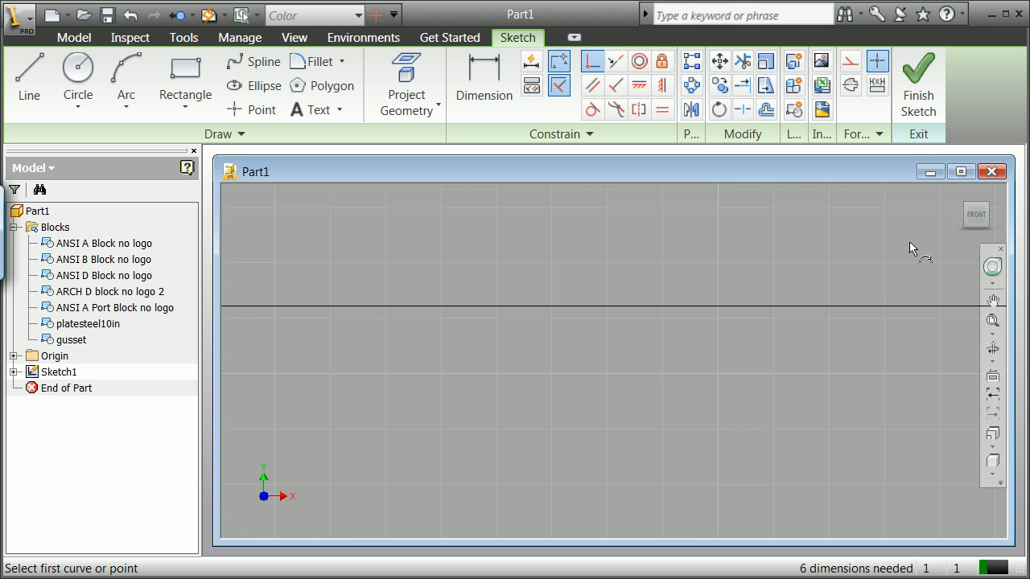
{"action": "left_click", "coordinate": [943, 256]}
{"action": "scroll", "coordinate": [804, 309], "scroll_direction": "down", "scroll_amount": 5}
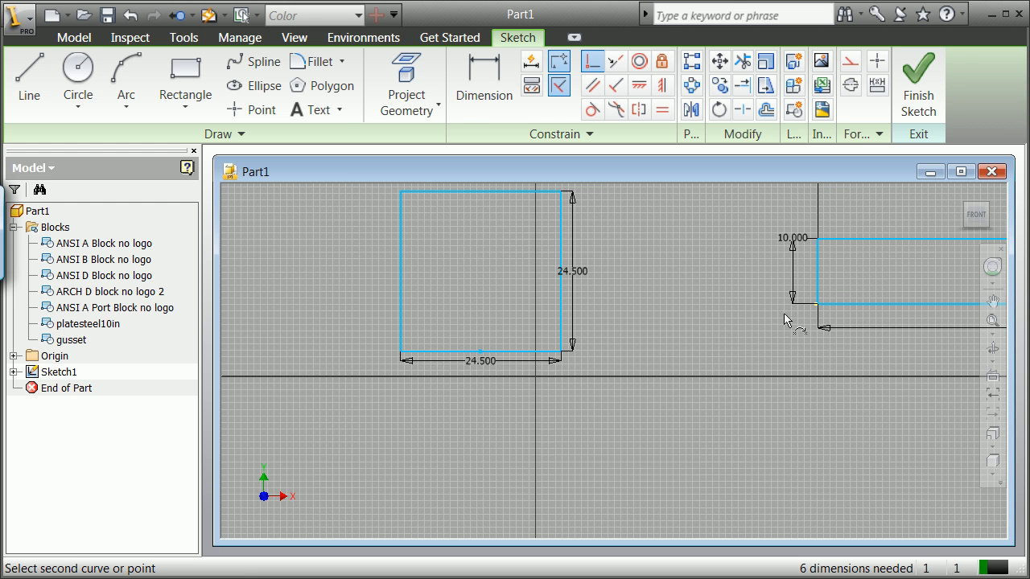
{"action": "scroll", "coordinate": [461, 378], "scroll_direction": "up", "scroll_amount": 3}
{"action": "left_click", "coordinate": [541, 294]}
{"action": "scroll", "coordinate": [543, 298], "scroll_direction": "down", "scroll_amount": 4}
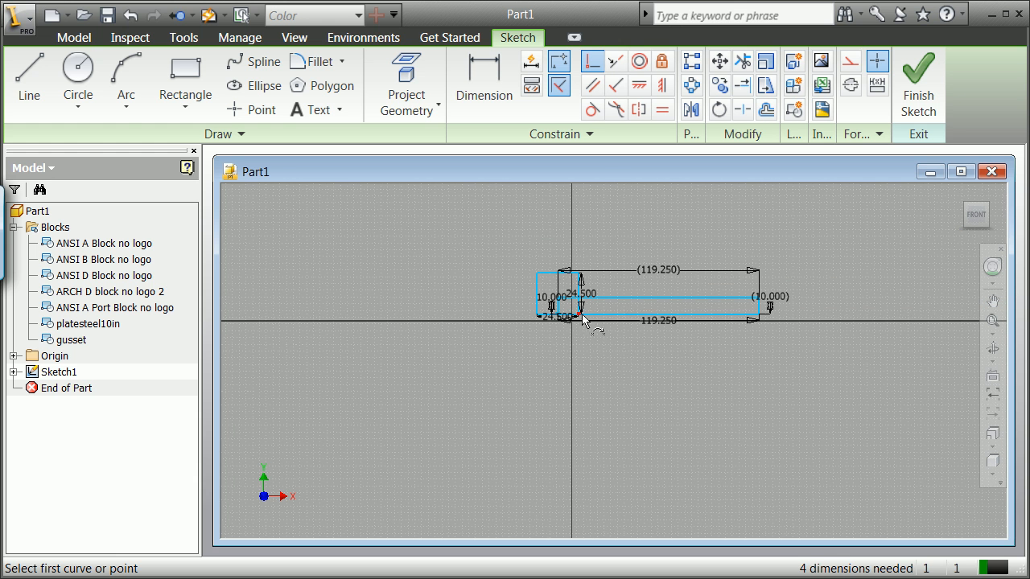
{"action": "right_click", "coordinate": [313, 240]}
{"action": "left_click", "coordinate": [398, 251]}
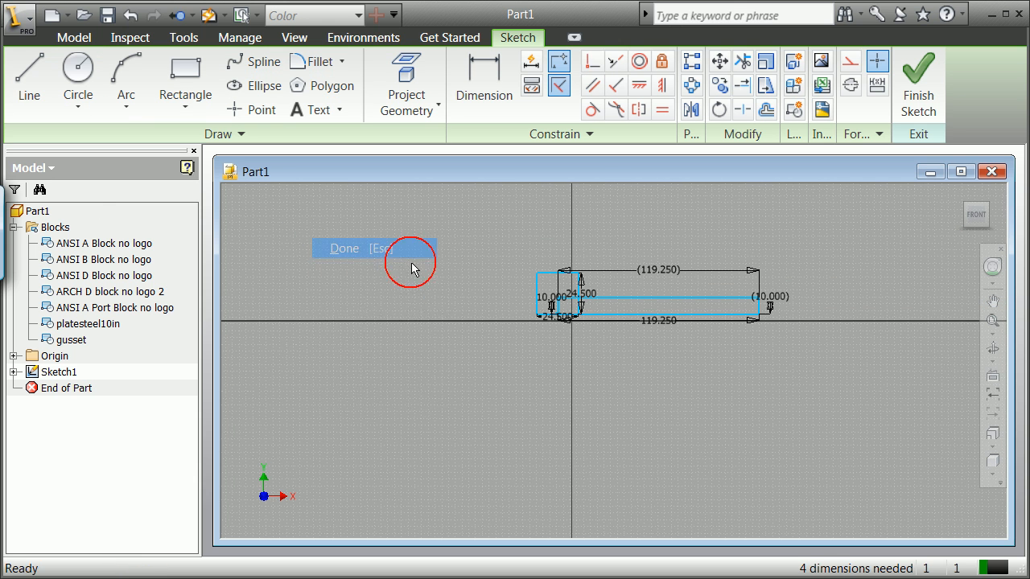
Place a second platesteel10in block in the sketch above the first plate
{"action": "scroll", "coordinate": [551, 300], "scroll_direction": "up", "scroll_amount": 5}
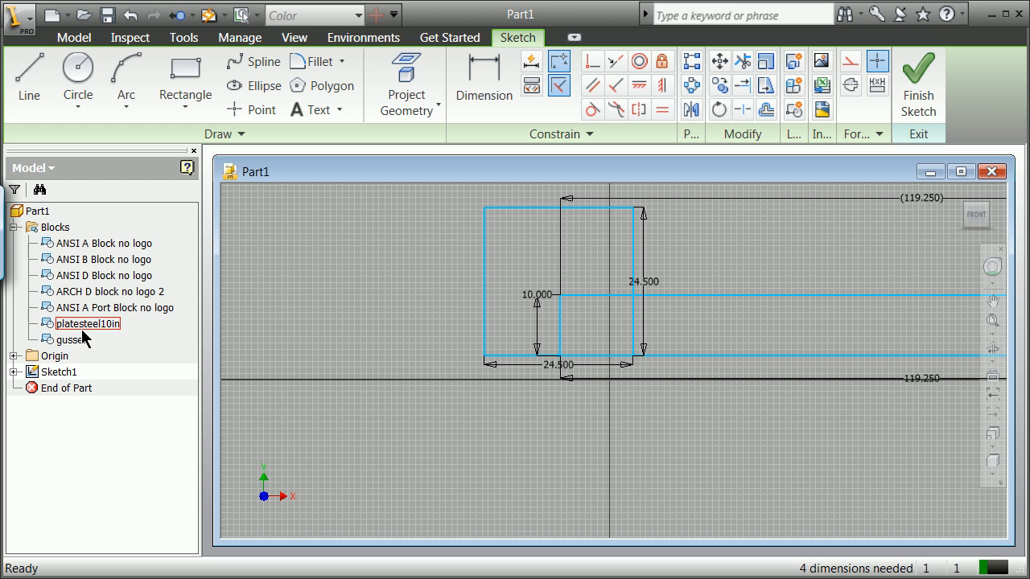
{"action": "scroll", "coordinate": [292, 301], "scroll_direction": "down", "scroll_amount": 6}
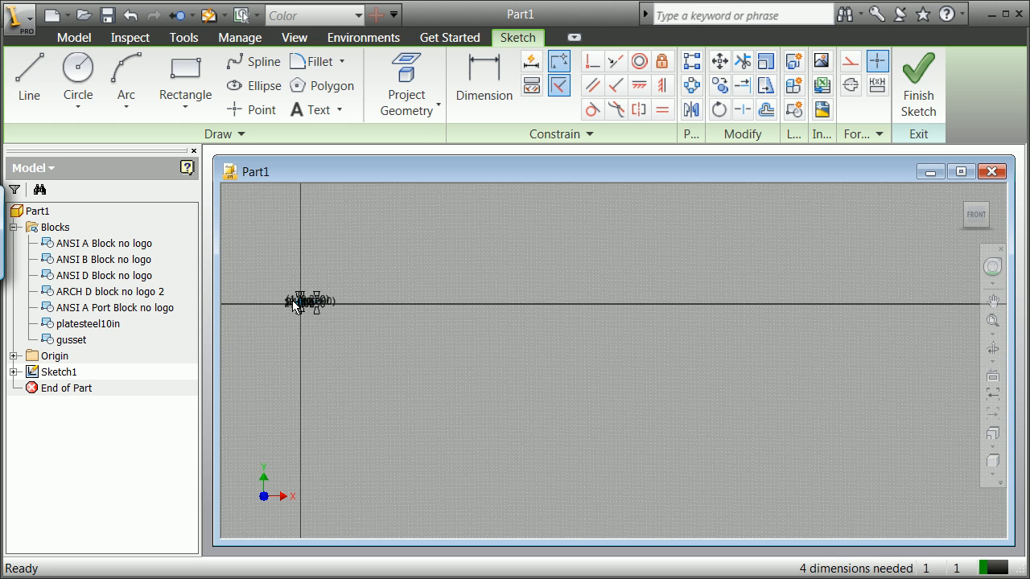
{"action": "scroll", "coordinate": [292, 301], "scroll_direction": "up", "scroll_amount": 4}
{"action": "left_click_drag", "start_coordinate": [50, 324], "coordinate": [527, 213]}
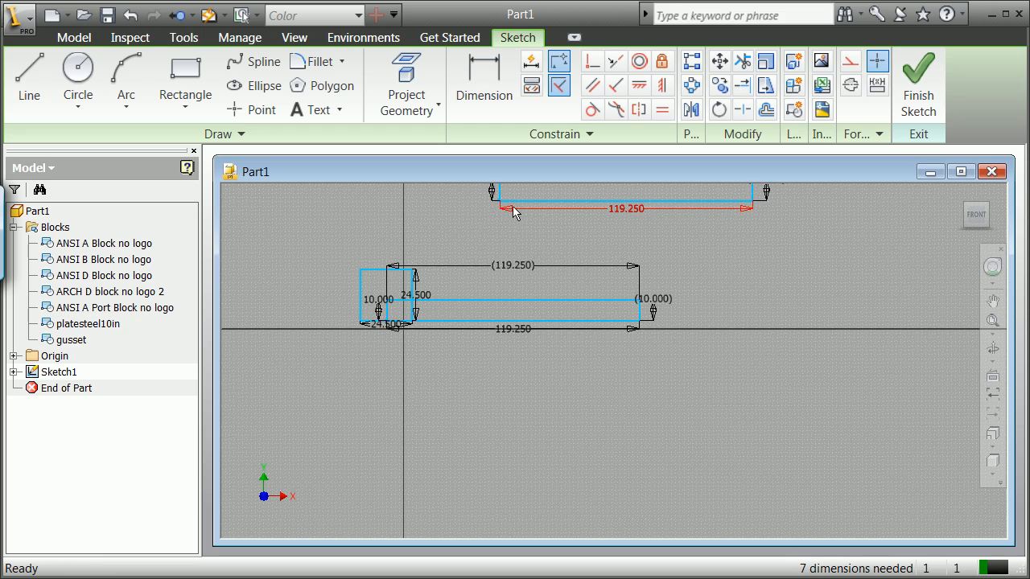
{"action": "scroll", "coordinate": [510, 211], "scroll_direction": "up", "scroll_amount": 2}
{"action": "scroll", "coordinate": [508, 211], "scroll_direction": "down", "scroll_amount": 4}
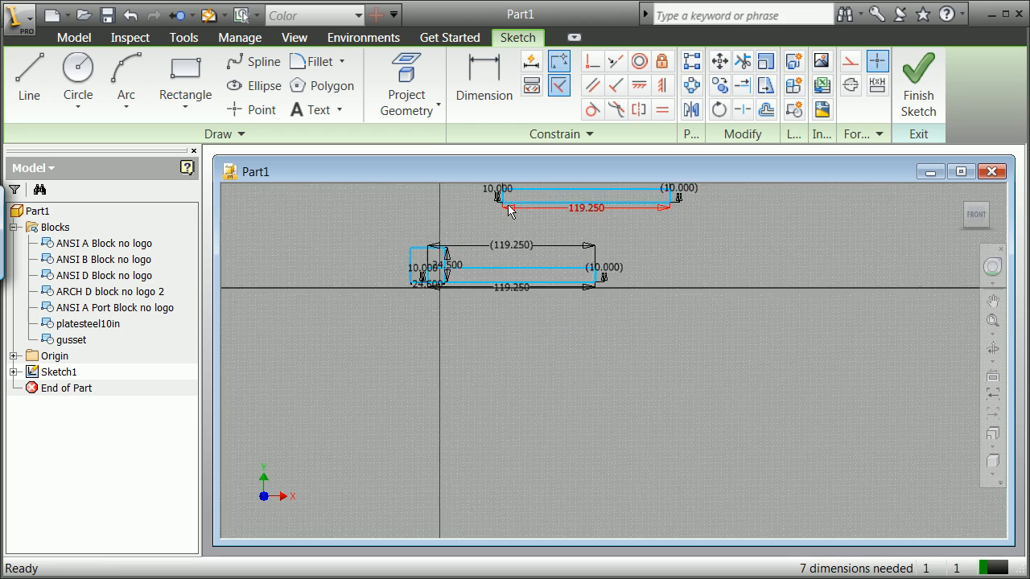
Apply a coincident constraint between the point near the second plate's lower-left corner and the first plate's top edge
{"action": "scroll", "coordinate": [508, 199], "scroll_direction": "up", "scroll_amount": 5}
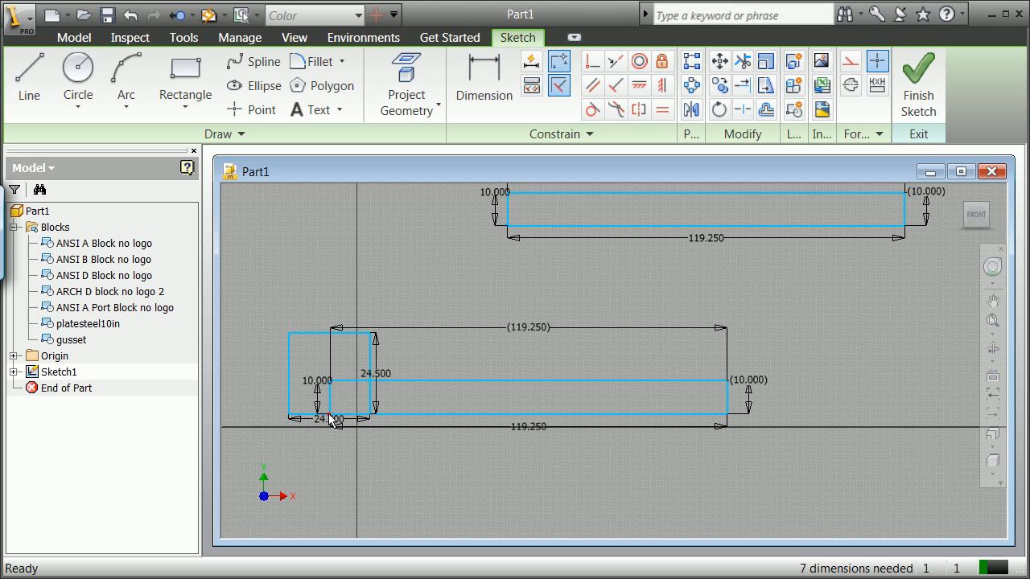
{"action": "scroll", "coordinate": [327, 411], "scroll_direction": "down", "scroll_amount": 2}
{"action": "scroll", "coordinate": [330, 398], "scroll_direction": "up", "scroll_amount": 5}
{"action": "scroll", "coordinate": [330, 394], "scroll_direction": "down", "scroll_amount": 6}
{"action": "scroll", "coordinate": [332, 391], "scroll_direction": "up", "scroll_amount": 3}
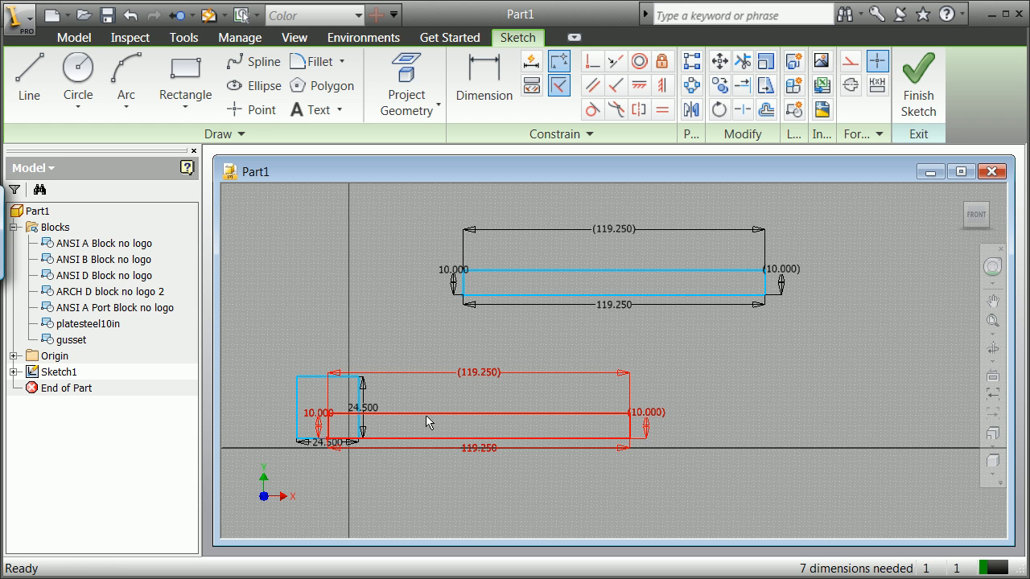
{"action": "left_click", "coordinate": [616, 61]}
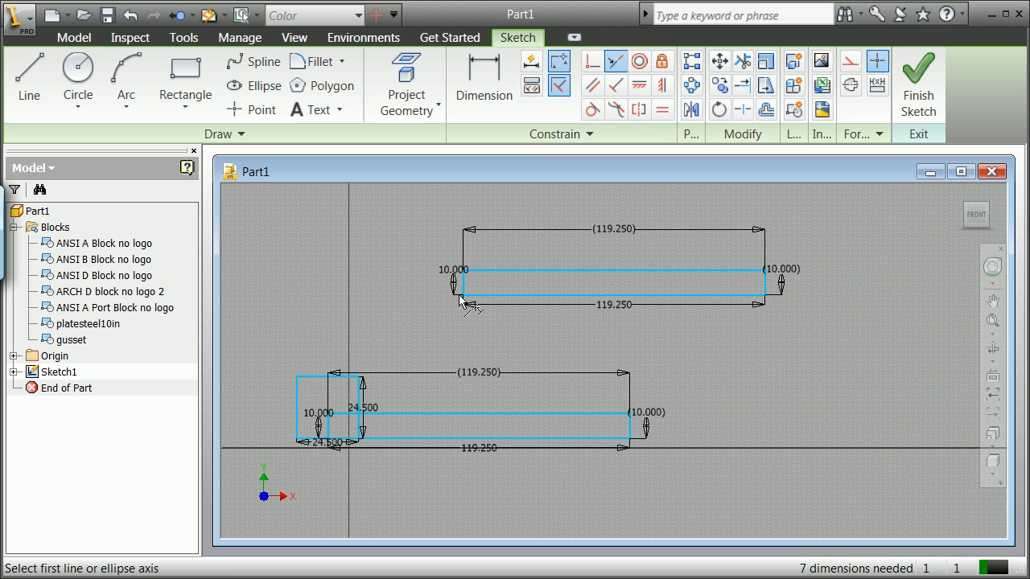
{"action": "scroll", "coordinate": [460, 297], "scroll_direction": "down", "scroll_amount": 5}
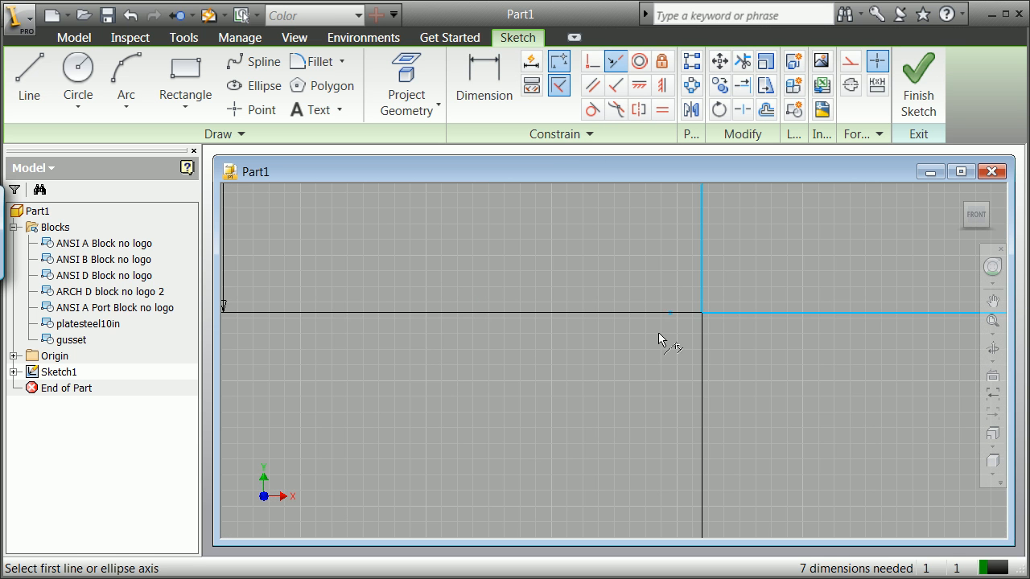
{"action": "left_click", "coordinate": [592, 61]}
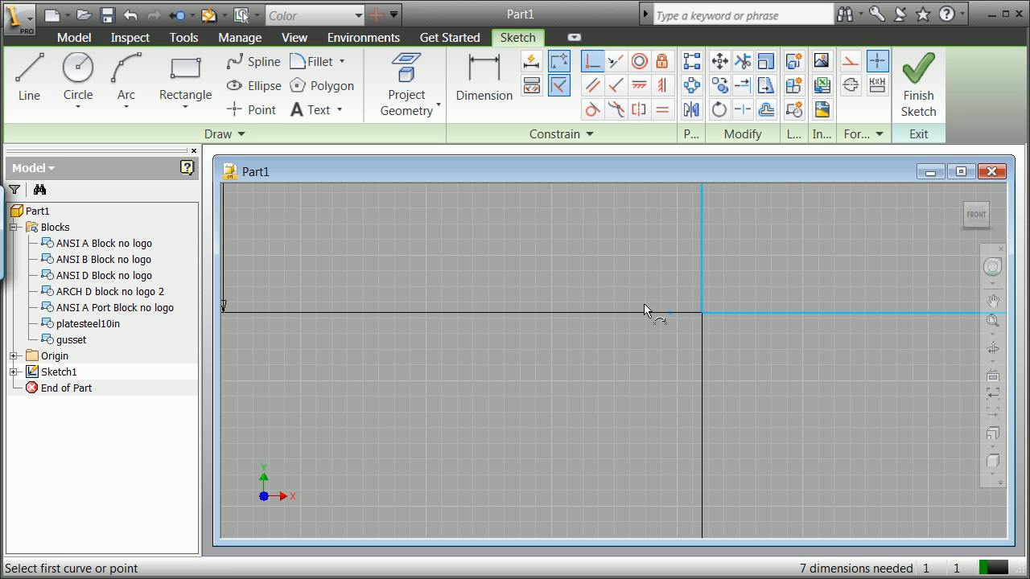
{"action": "left_click", "coordinate": [668, 313]}
{"action": "scroll", "coordinate": [650, 381], "scroll_direction": "up", "scroll_amount": 3}
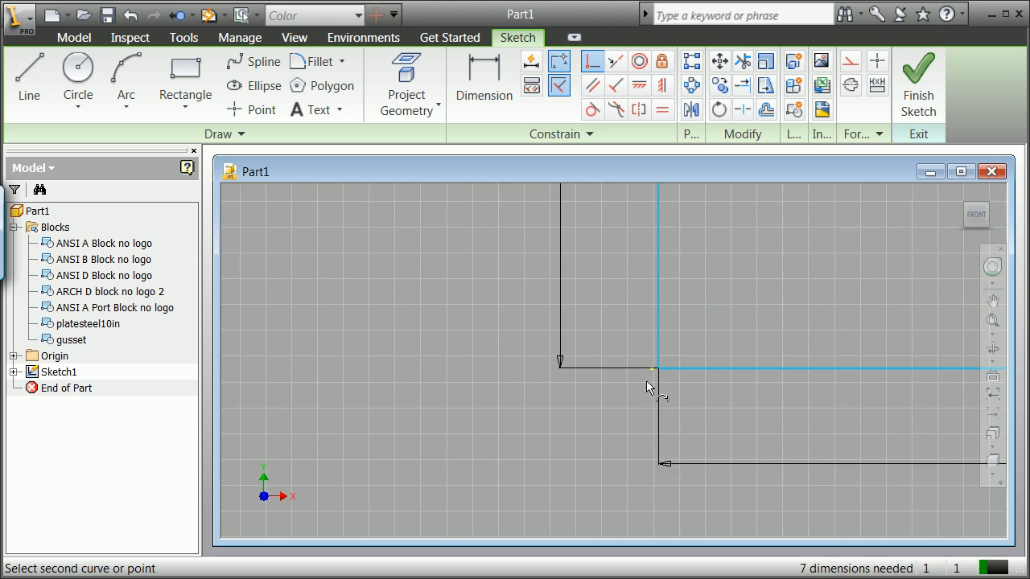
{"action": "scroll", "coordinate": [646, 381], "scroll_direction": "up", "scroll_amount": 4}
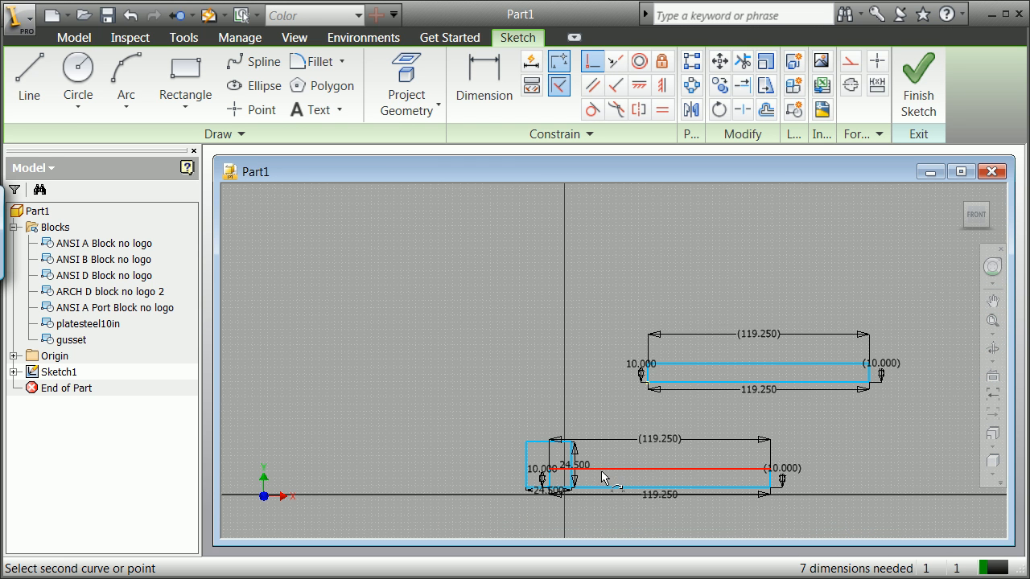
{"action": "left_click", "coordinate": [599, 469]}
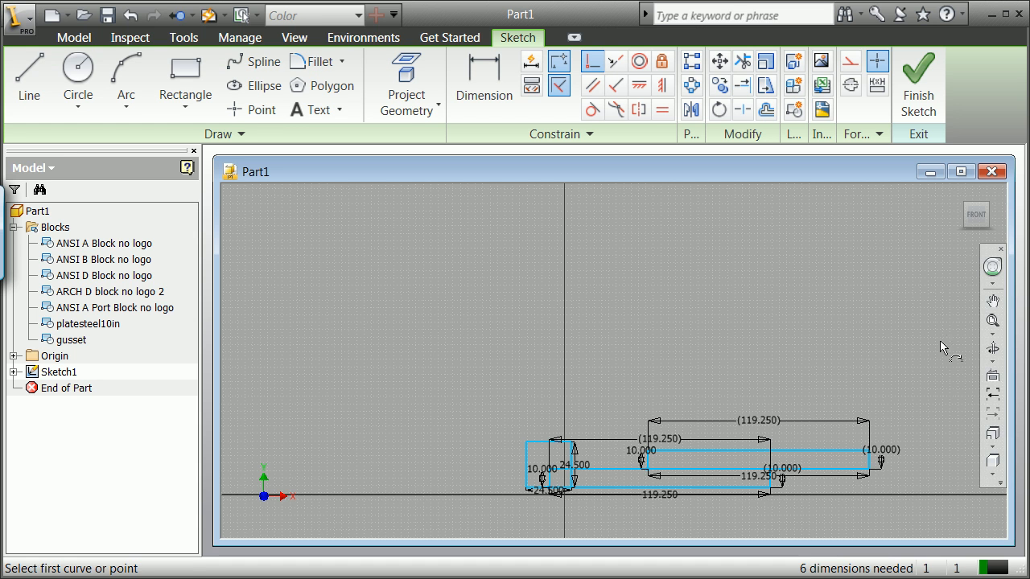
{"action": "left_click", "coordinate": [992, 301]}
{"action": "left_click_drag", "start_coordinate": [857, 457], "coordinate": [829, 401]}
{"action": "right_click", "coordinate": [829, 312]}
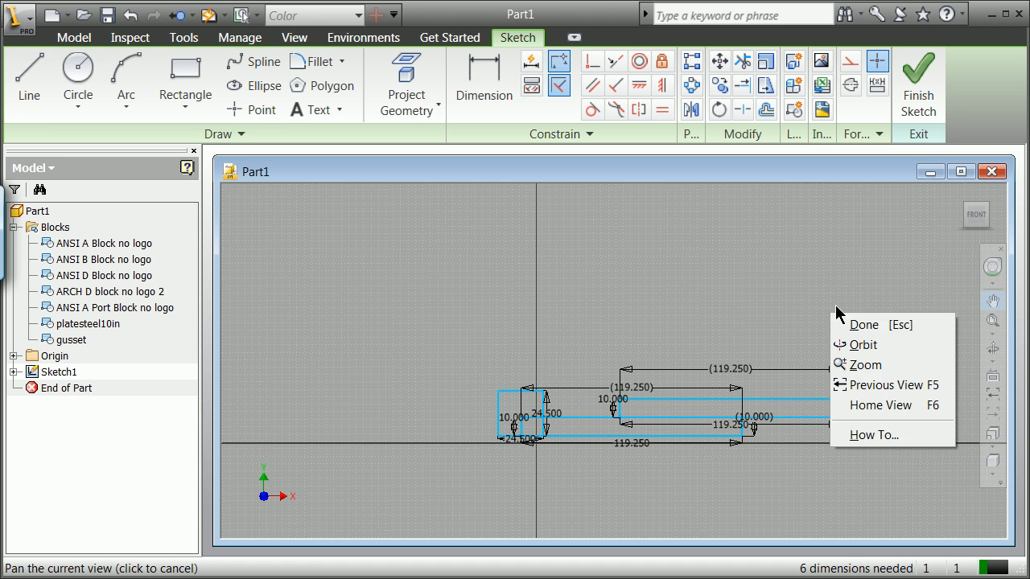
Try to pull the second plate's lower-right corner upward in the sketch, and undo the resulting movement of the plates
{"action": "left_click", "coordinate": [862, 325]}
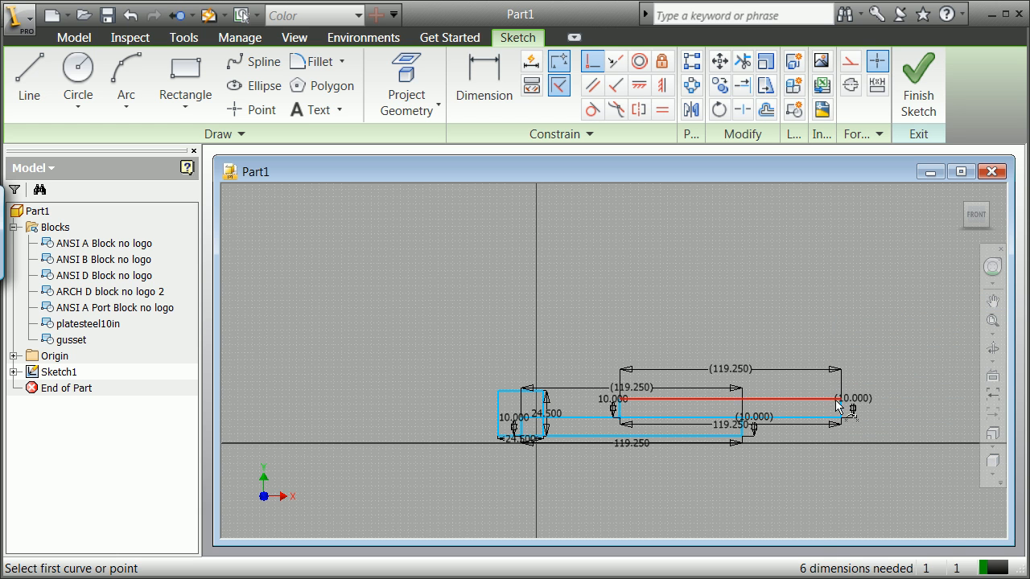
{"action": "right_click", "coordinate": [827, 376]}
{"action": "left_click", "coordinate": [866, 391]}
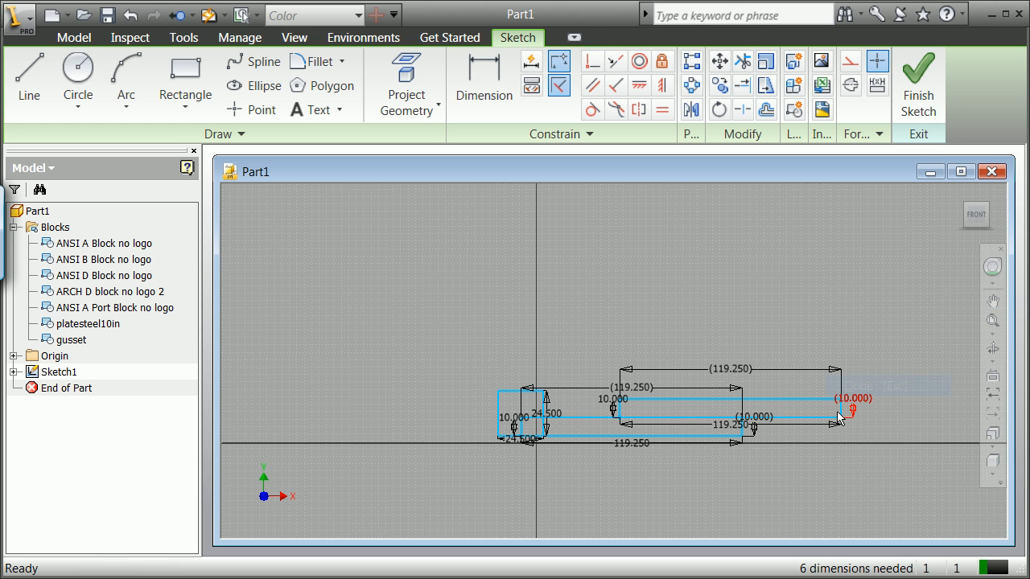
{"action": "left_click_drag", "start_coordinate": [843, 418], "coordinate": [788, 354]}
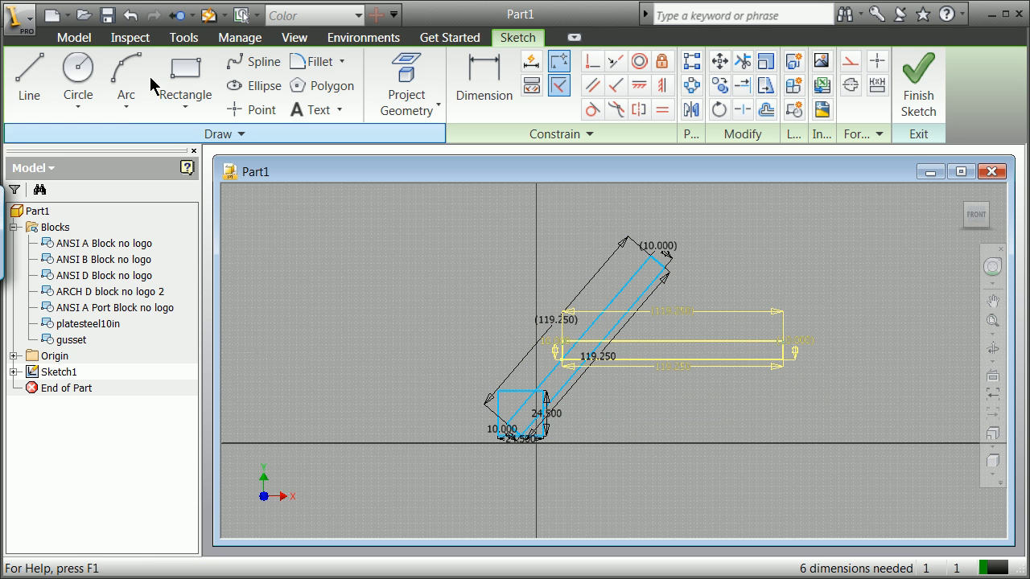
{"action": "left_click", "coordinate": [131, 15]}
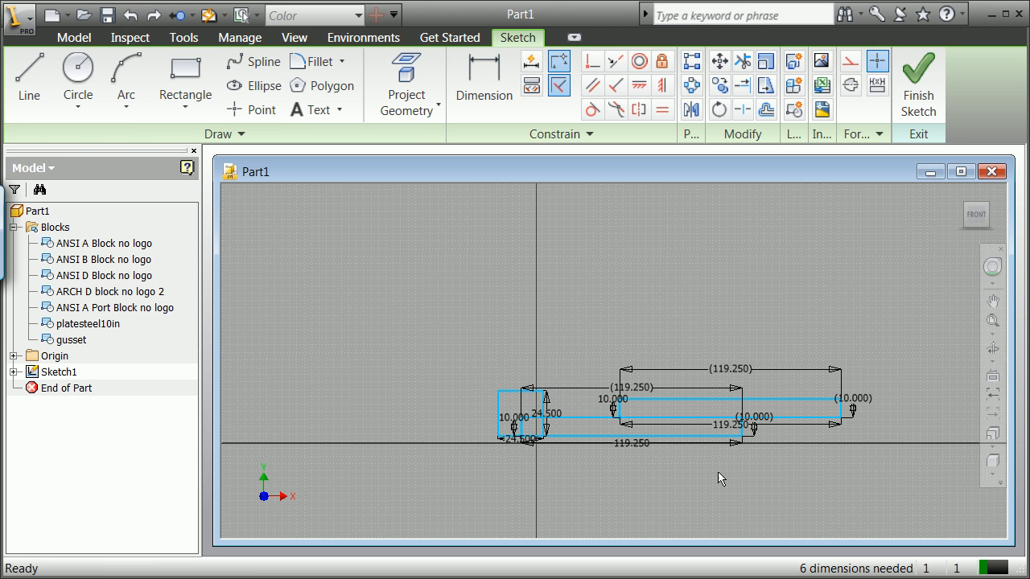
Apply a horizontal constraint to the bottom edge of the first plate
{"action": "scroll", "coordinate": [714, 458], "scroll_direction": "up", "scroll_amount": 3}
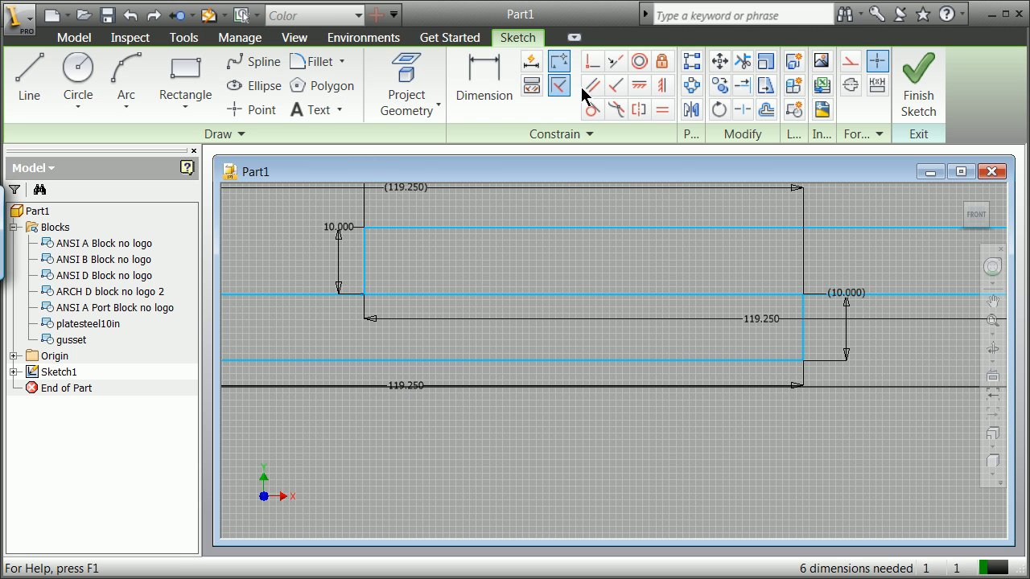
{"action": "left_click", "coordinate": [640, 86]}
{"action": "left_click", "coordinate": [588, 359]}
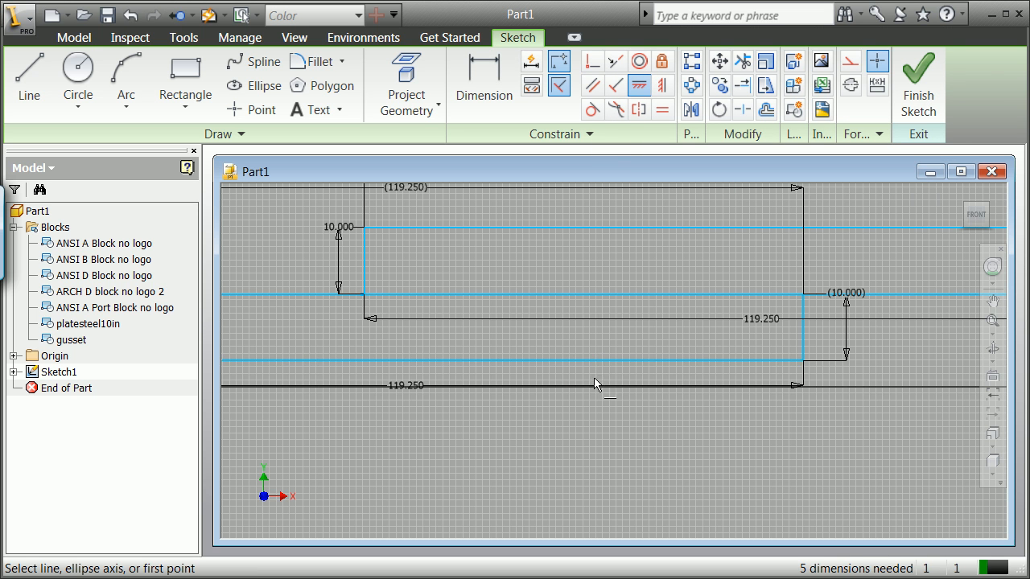
{"action": "scroll", "coordinate": [587, 393], "scroll_direction": "down", "scroll_amount": 5}
{"action": "right_click", "coordinate": [549, 299]}
{"action": "left_click", "coordinate": [565, 306]}
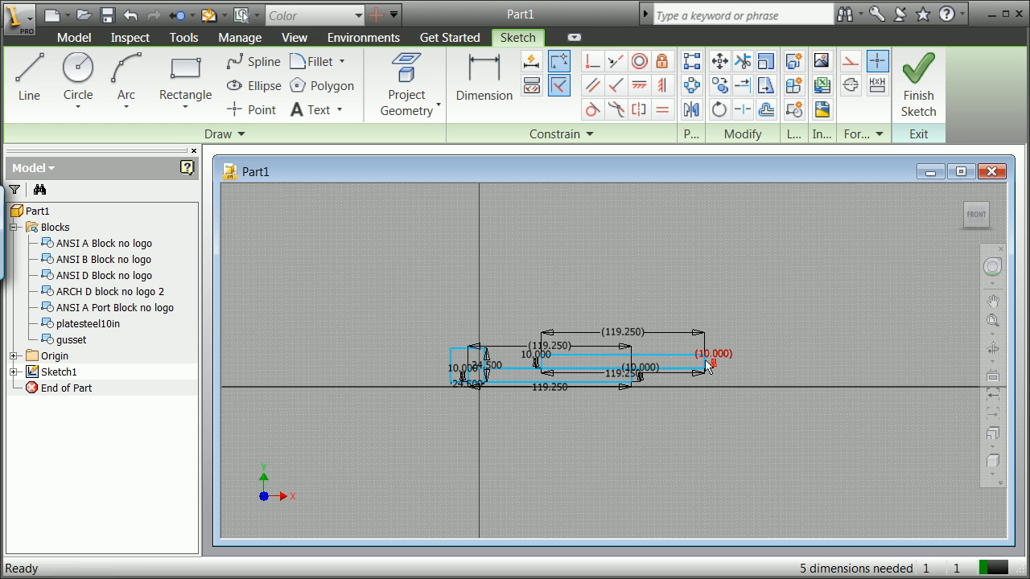
Swing the second plate's free end upward so that it inclines above the horizontal plate
{"action": "mouse_move", "coordinate": [708, 364]}
{"action": "left_mouse_down"}
{"action": "mouse_move", "coordinate": [680, 300]}
{"action": "mouse_move", "coordinate": [622, 295]}
{"action": "left_mouse_up"}
{"action": "scroll", "coordinate": [518, 336], "scroll_direction": "up", "scroll_amount": 5}
{"action": "scroll", "coordinate": [509, 344], "scroll_direction": "down", "scroll_amount": 5}
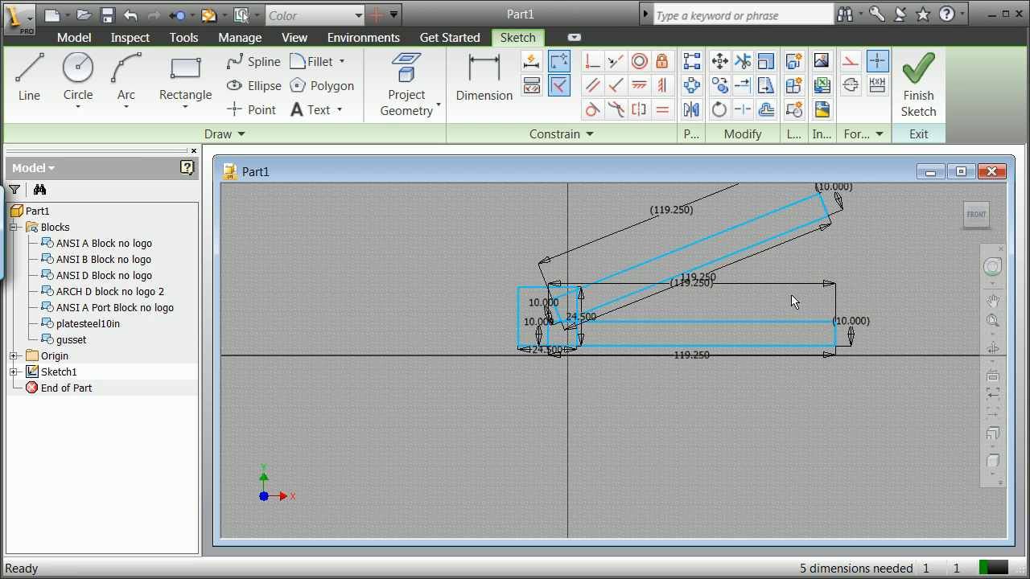
Try a length of 150 in for the platesteel10in block, and undo the dimension change
{"action": "double_click", "coordinate": [694, 276]}
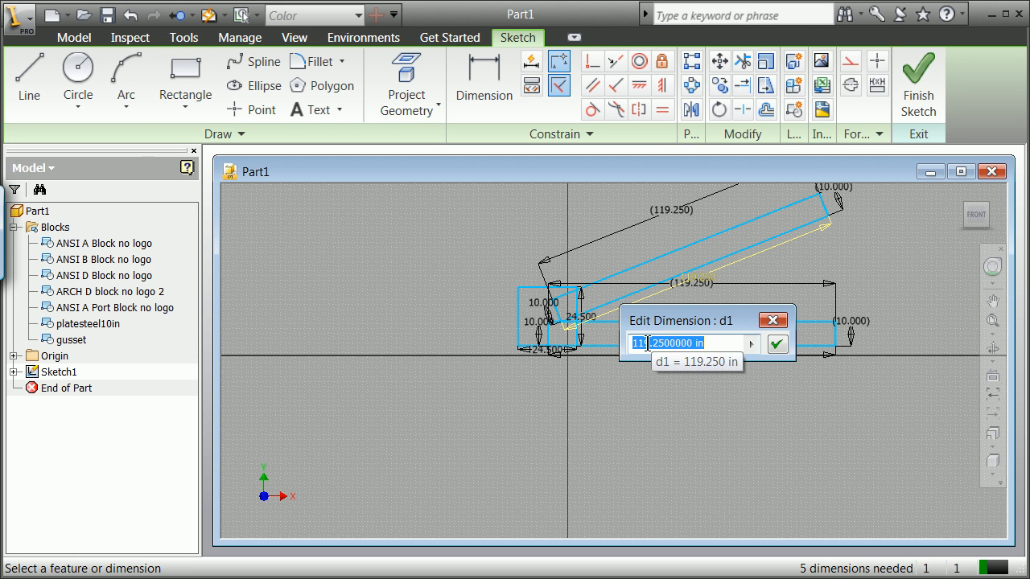
{"action": "left_click_drag", "start_coordinate": [649, 343], "coordinate": [599, 336]}
{"action": "type", "text": "150"}
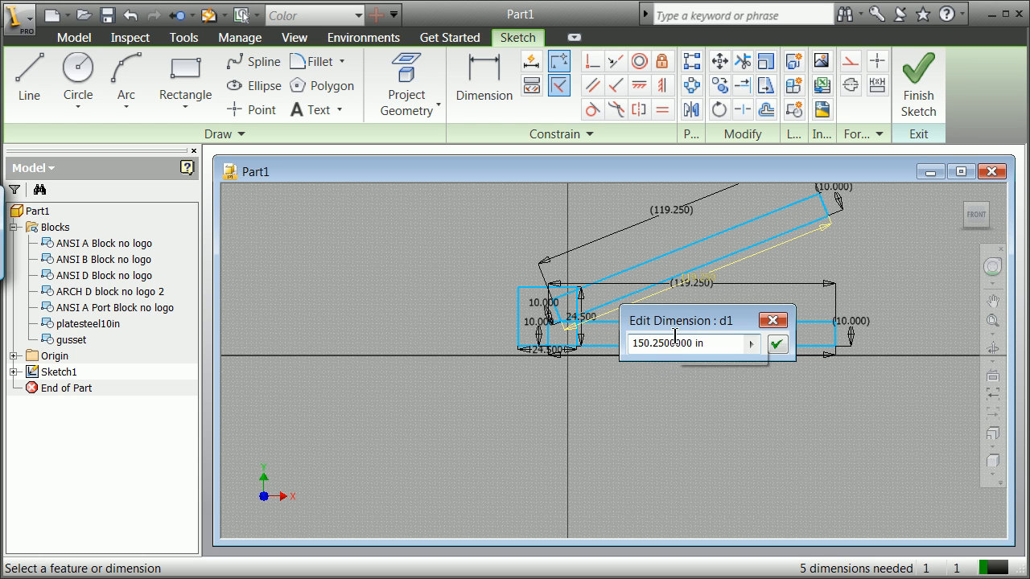
{"action": "left_click_drag", "start_coordinate": [689, 341], "coordinate": [653, 344]}
{"action": "left_click", "coordinate": [776, 345]}
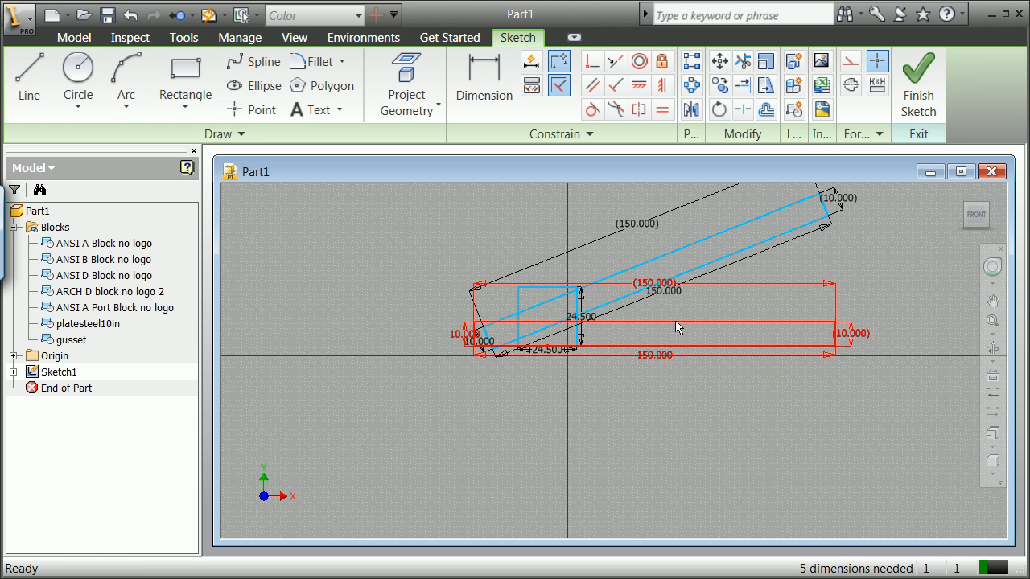
{"action": "left_click", "coordinate": [129, 15]}
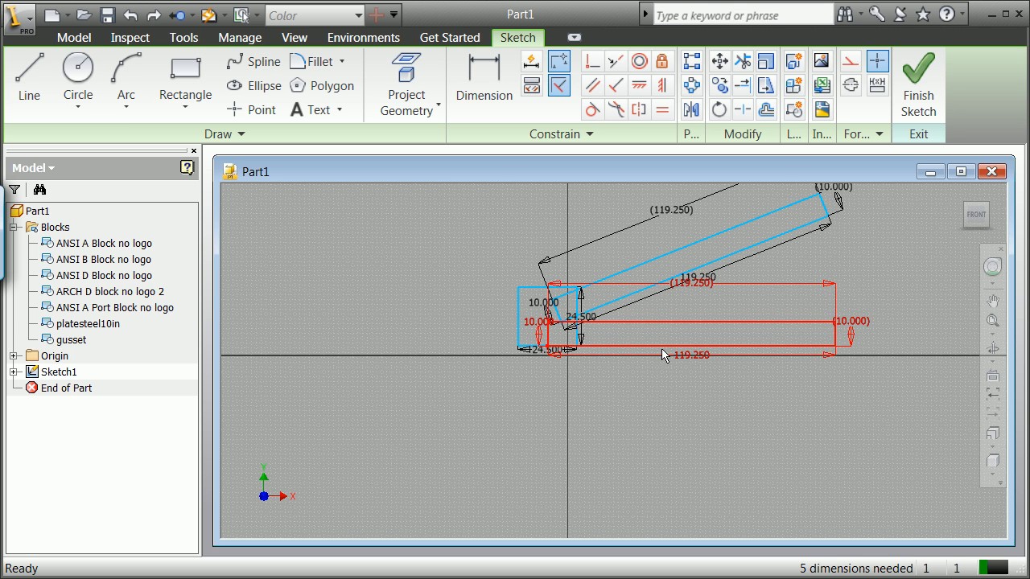
Slide the inclined plate's lower end slightly to the left along the horizontal plate's top edge
{"action": "scroll", "coordinate": [665, 351], "scroll_direction": "down", "scroll_amount": 2}
{"action": "left_click", "coordinate": [617, 249]}
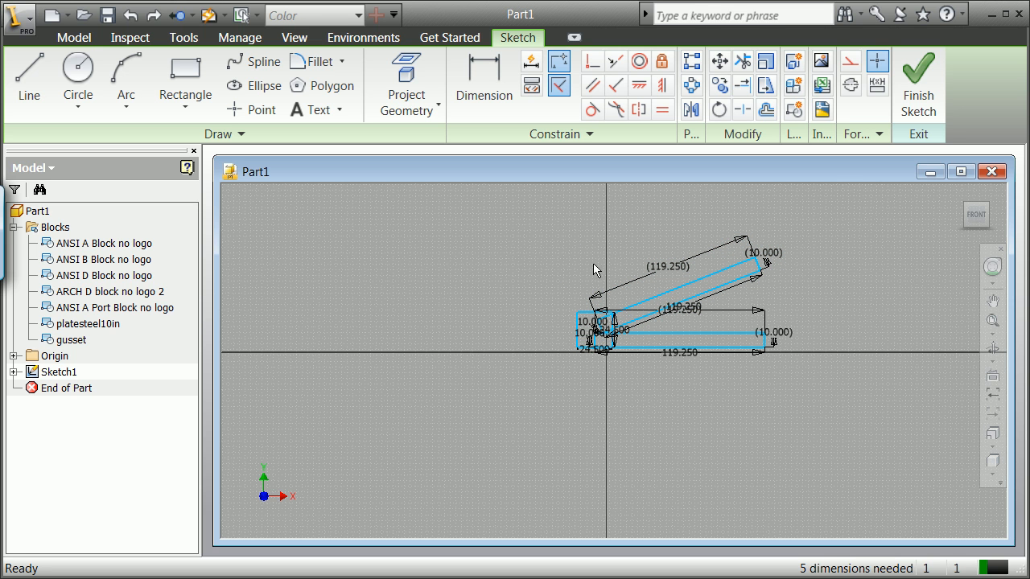
{"action": "scroll", "coordinate": [621, 318], "scroll_direction": "up", "scroll_amount": 5}
{"action": "scroll", "coordinate": [621, 355], "scroll_direction": "down", "scroll_amount": 3}
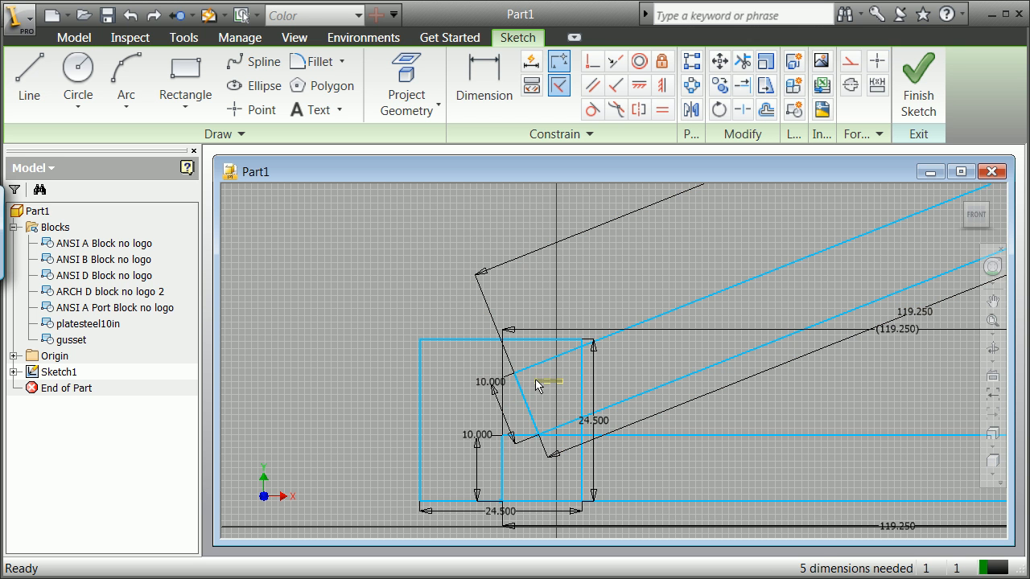
{"action": "left_click_drag", "start_coordinate": [524, 395], "coordinate": [514, 398]}
{"action": "left_click", "coordinate": [416, 239]}
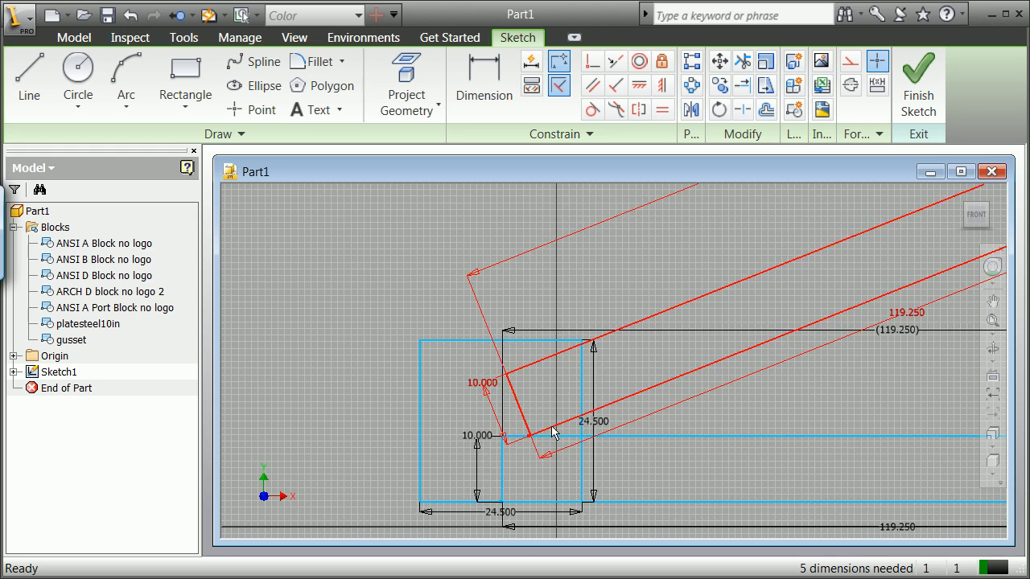
Finish the sketch containing the gusset and the two plates
{"action": "scroll", "coordinate": [549, 301], "scroll_direction": "up", "scroll_amount": 4}
{"action": "scroll", "coordinate": [550, 300], "scroll_direction": "down", "scroll_amount": 8}
{"action": "scroll", "coordinate": [553, 302], "scroll_direction": "up", "scroll_amount": 8}
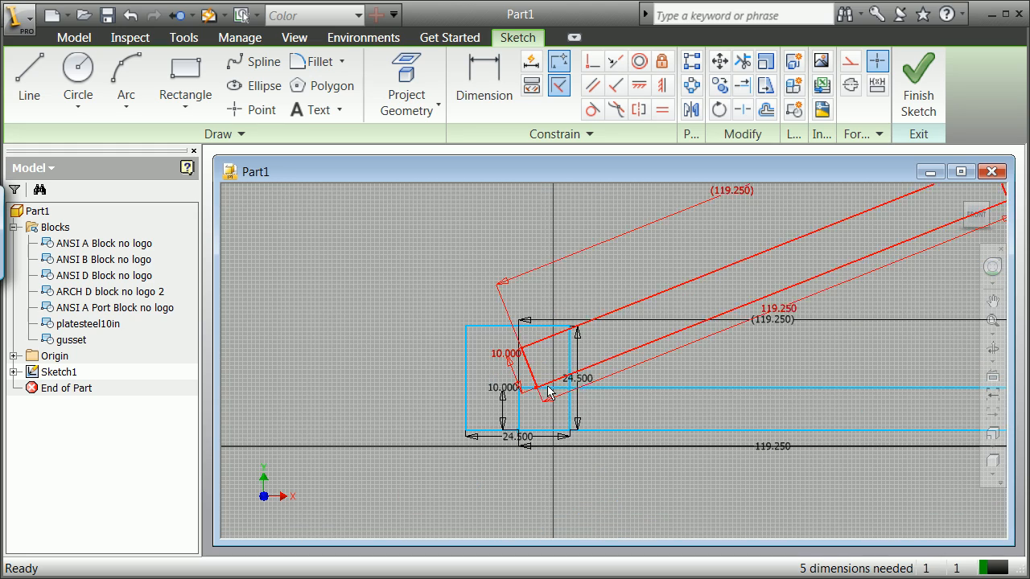
{"action": "scroll", "coordinate": [556, 393], "scroll_direction": "up", "scroll_amount": 4}
{"action": "right_click", "coordinate": [681, 372]}
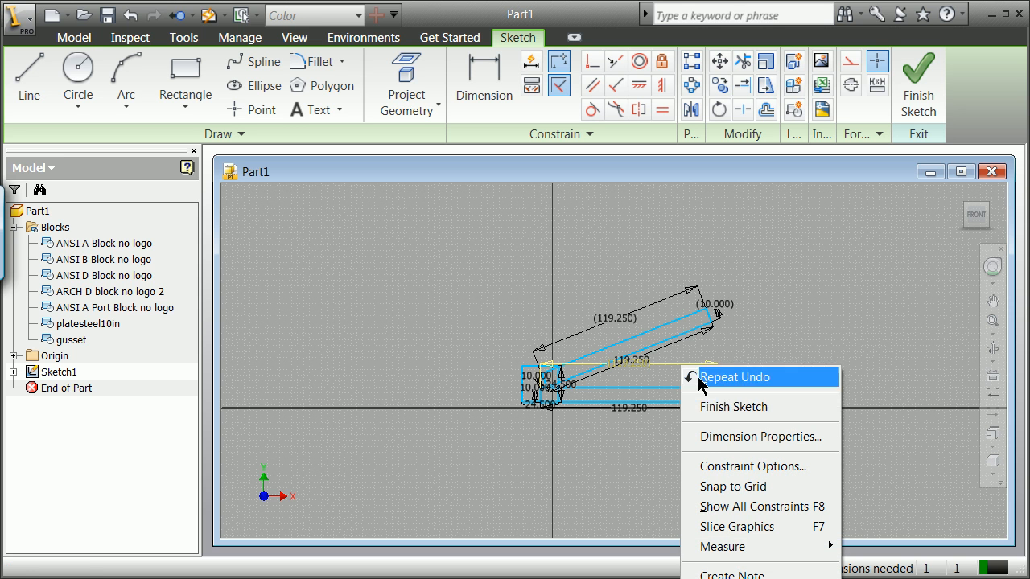
{"action": "left_click", "coordinate": [720, 407]}
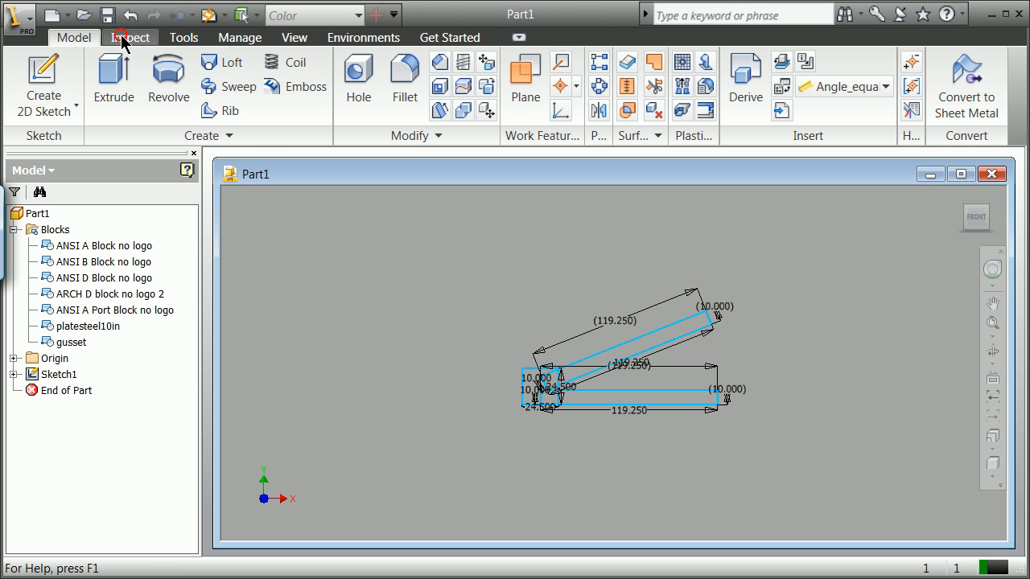
Start Make Components and save the layout part as Part1.ipt in the Inventor folder
{"action": "left_click", "coordinate": [152, 37]}
{"action": "left_click", "coordinate": [179, 38]}
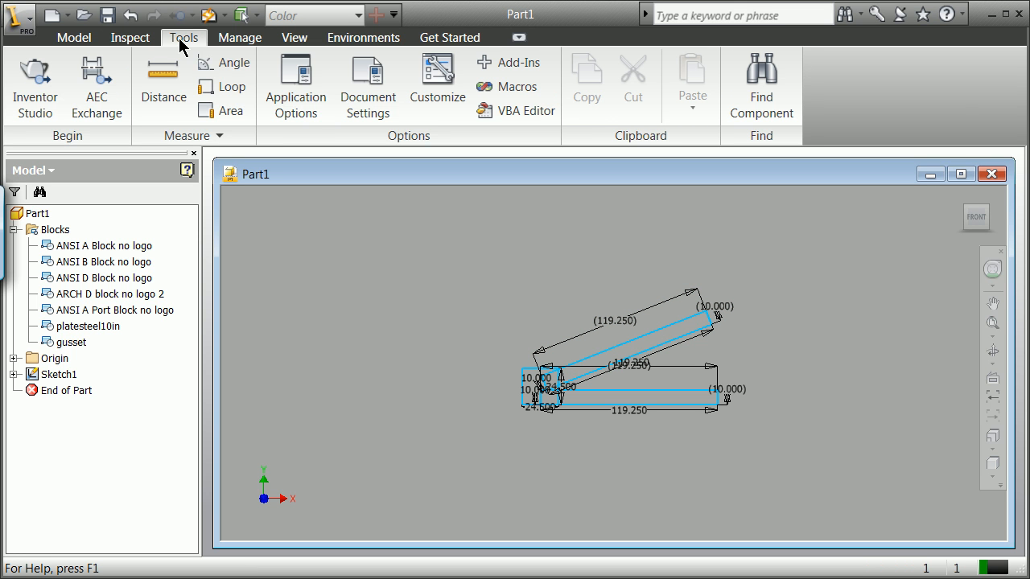
{"action": "left_click", "coordinate": [240, 40]}
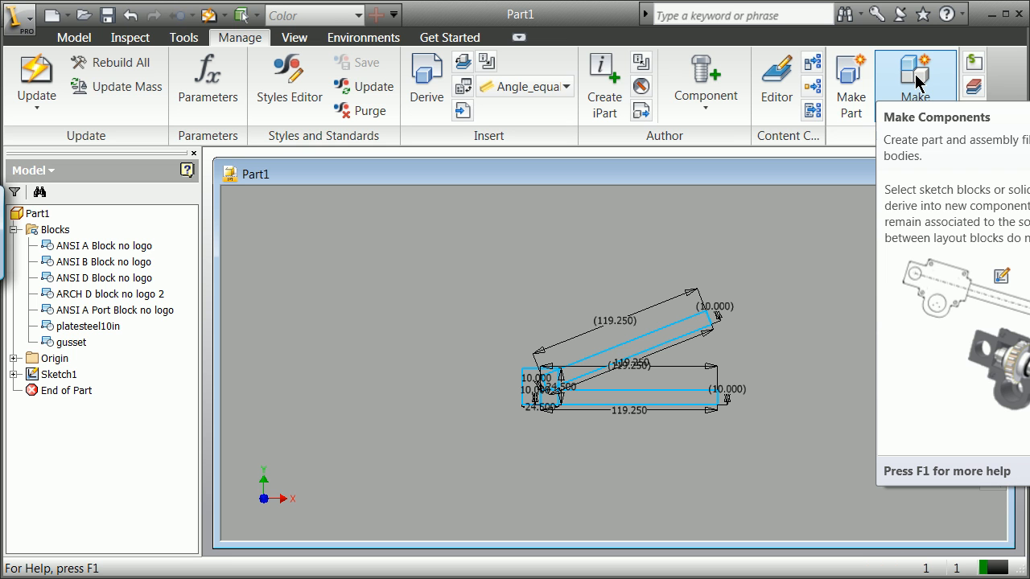
{"action": "left_click", "coordinate": [916, 80]}
{"action": "left_click", "coordinate": [595, 346]}
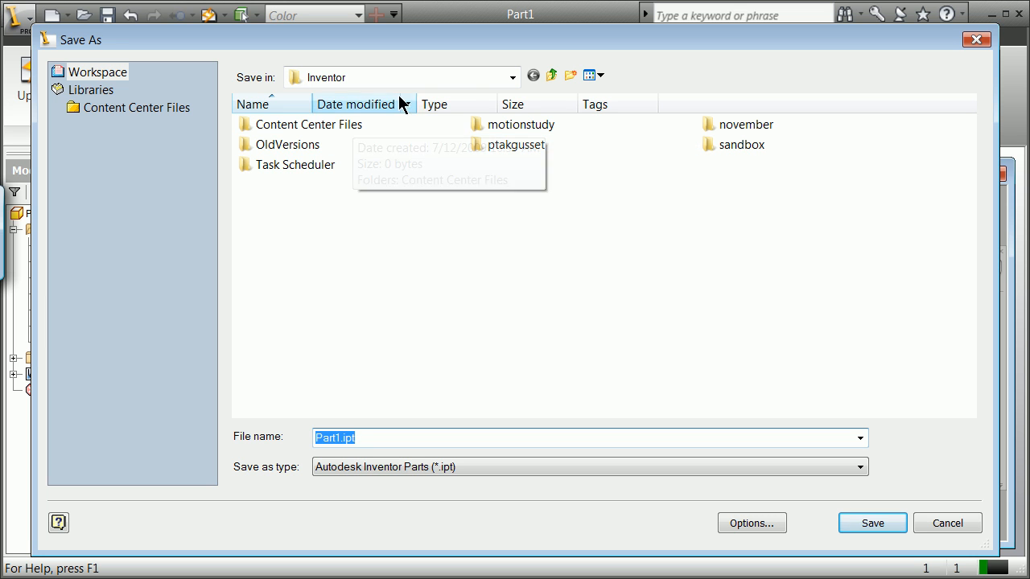
{"action": "left_click", "coordinate": [510, 78]}
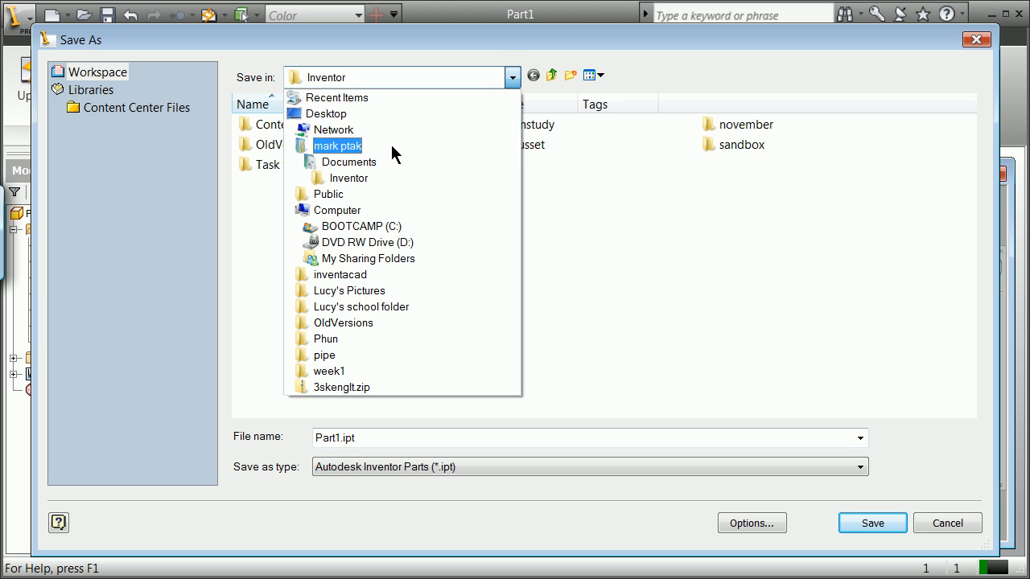
{"action": "left_click", "coordinate": [341, 179]}
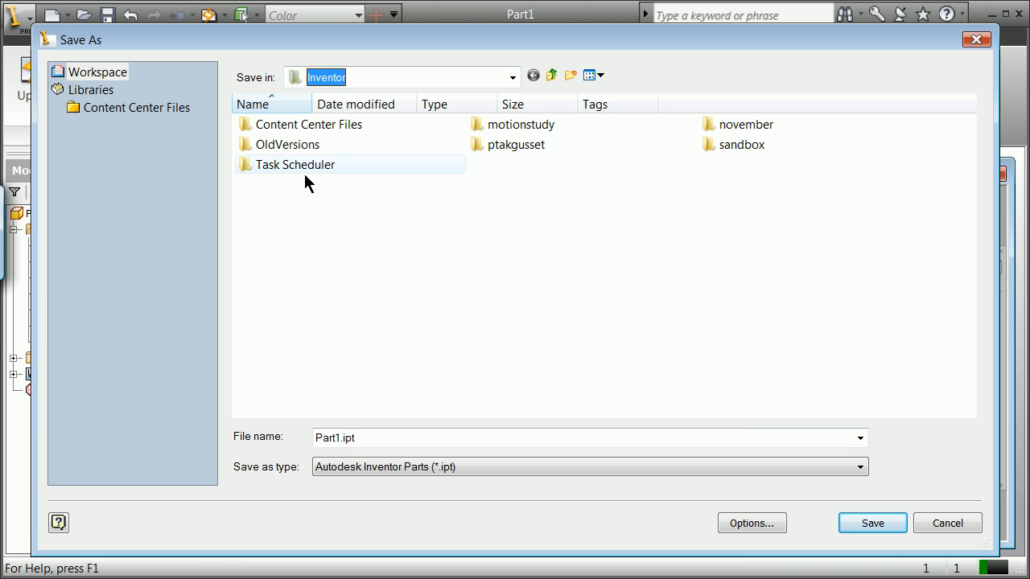
{"action": "left_click", "coordinate": [867, 529]}
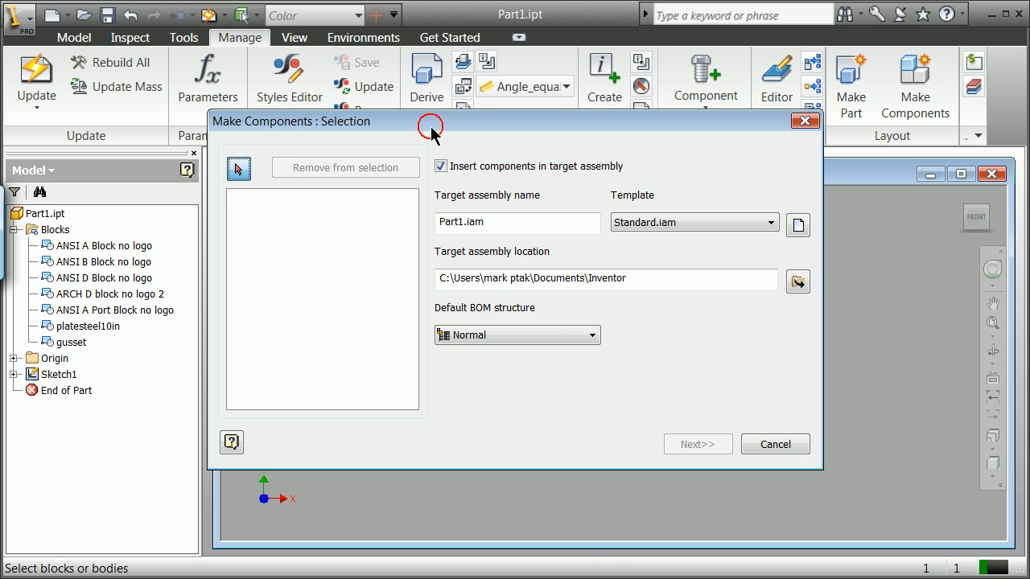
Select all the layout blocks and create gusset and platesteel10in components in Part1.iam with equivalent assembly constraints, constrained to the layout plane
{"action": "left_click_drag", "start_coordinate": [433, 127], "coordinate": [1, 477]}
{"action": "left_click_drag", "start_coordinate": [419, 256], "coordinate": [835, 483]}
{"action": "left_click", "coordinate": [724, 448]}
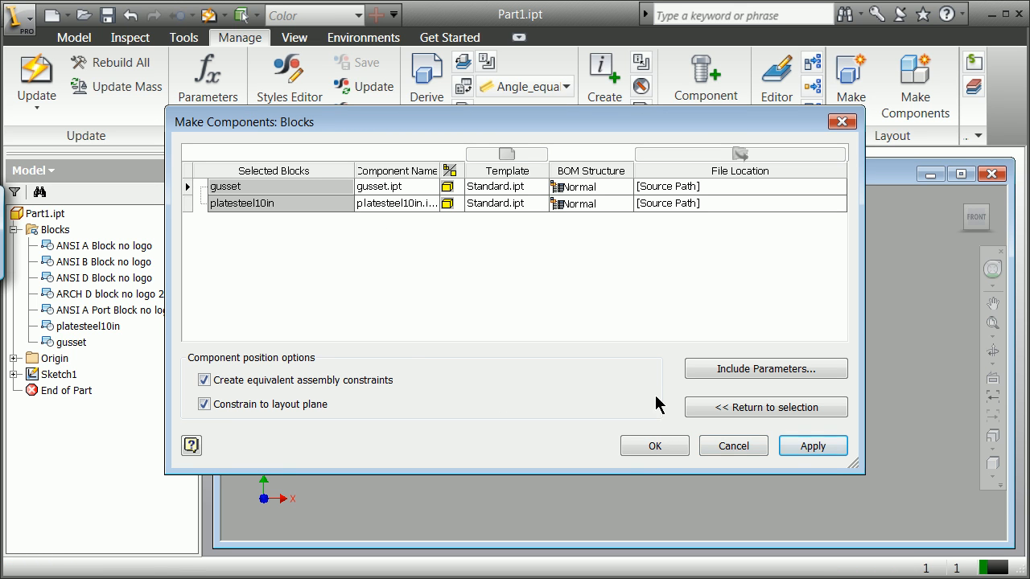
{"action": "left_click", "coordinate": [654, 450]}
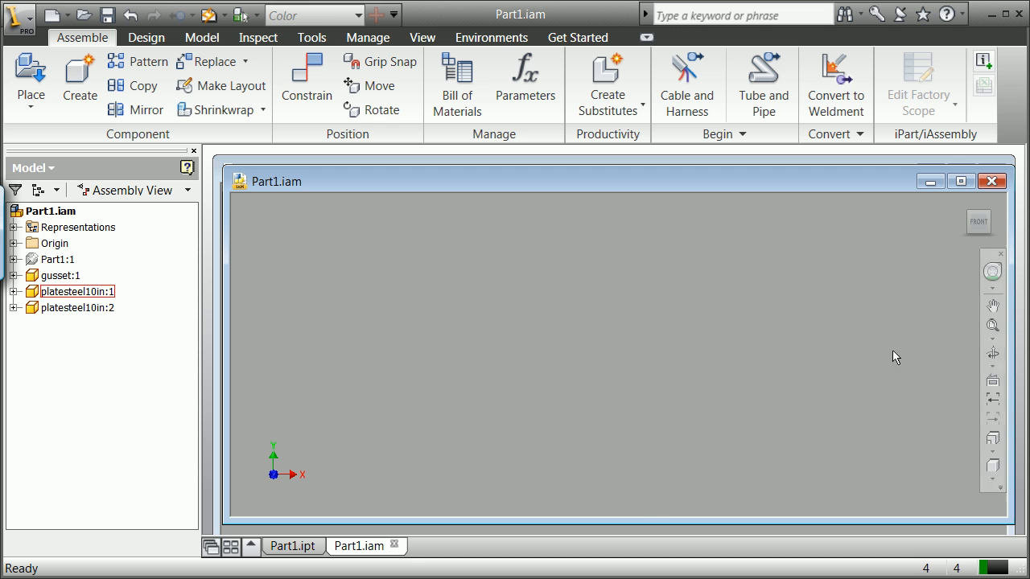
Switch the model browser of the new Part1.iam assembly to Modeling View
{"action": "left_click", "coordinate": [993, 327]}
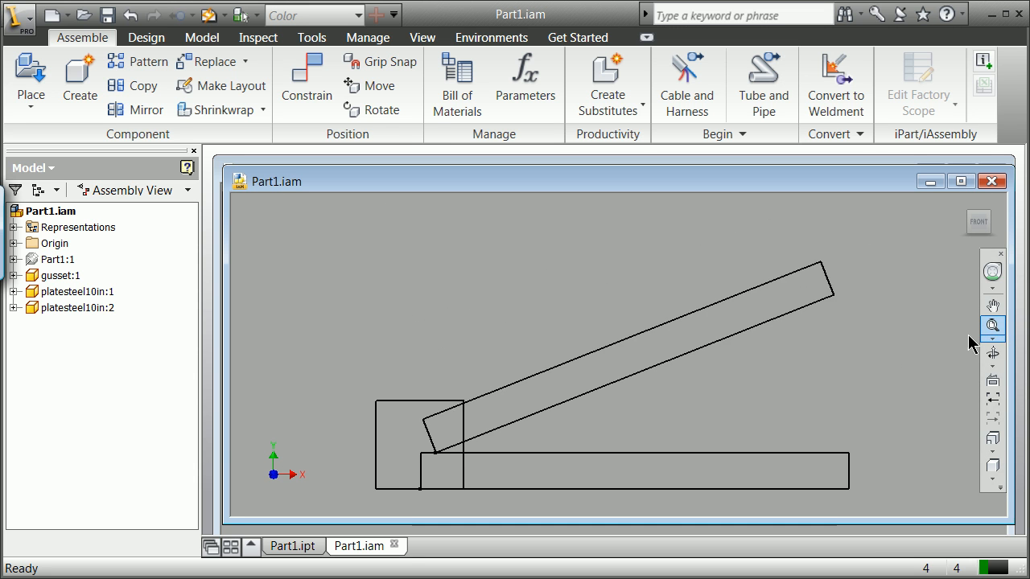
{"action": "scroll", "coordinate": [542, 435], "scroll_direction": "down", "scroll_amount": 1}
{"action": "scroll", "coordinate": [542, 435], "scroll_direction": "down", "scroll_amount": 3}
{"action": "scroll", "coordinate": [542, 440], "scroll_direction": "up", "scroll_amount": 3}
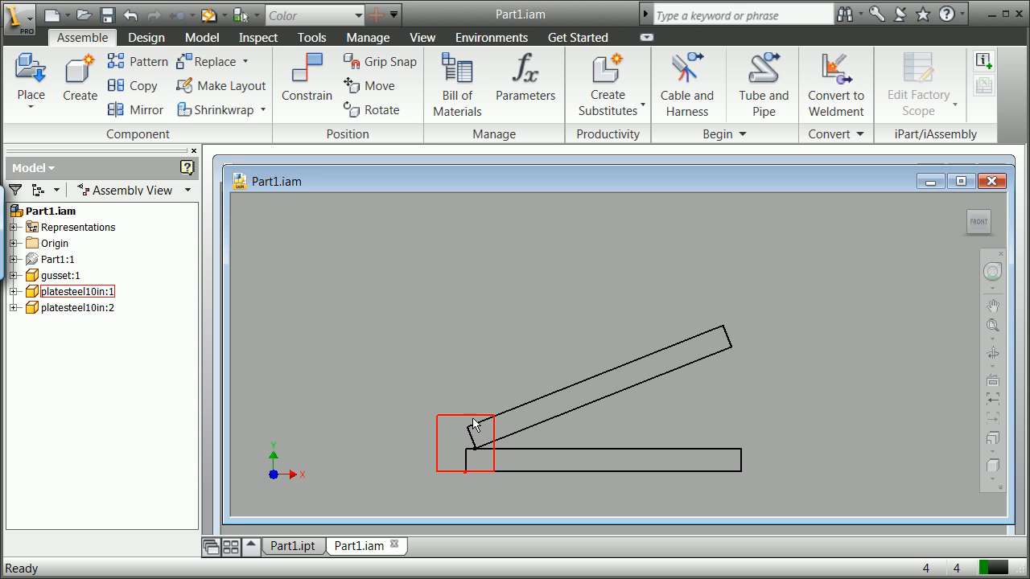
{"action": "scroll", "coordinate": [470, 475], "scroll_direction": "down", "scroll_amount": 2}
{"action": "scroll", "coordinate": [471, 475], "scroll_direction": "up", "scroll_amount": 5}
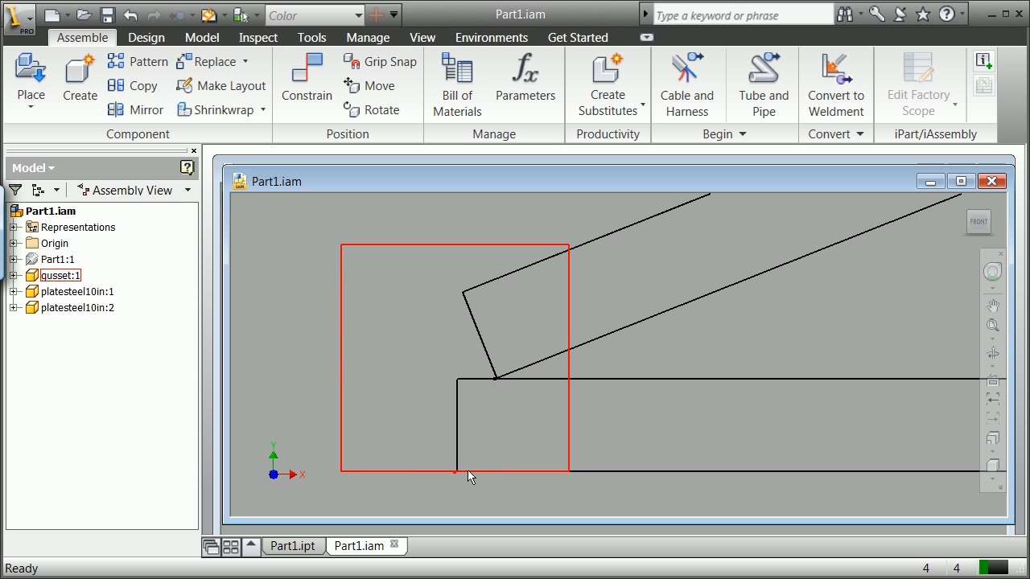
{"action": "left_click", "coordinate": [132, 190]}
{"action": "left_click", "coordinate": [136, 212]}
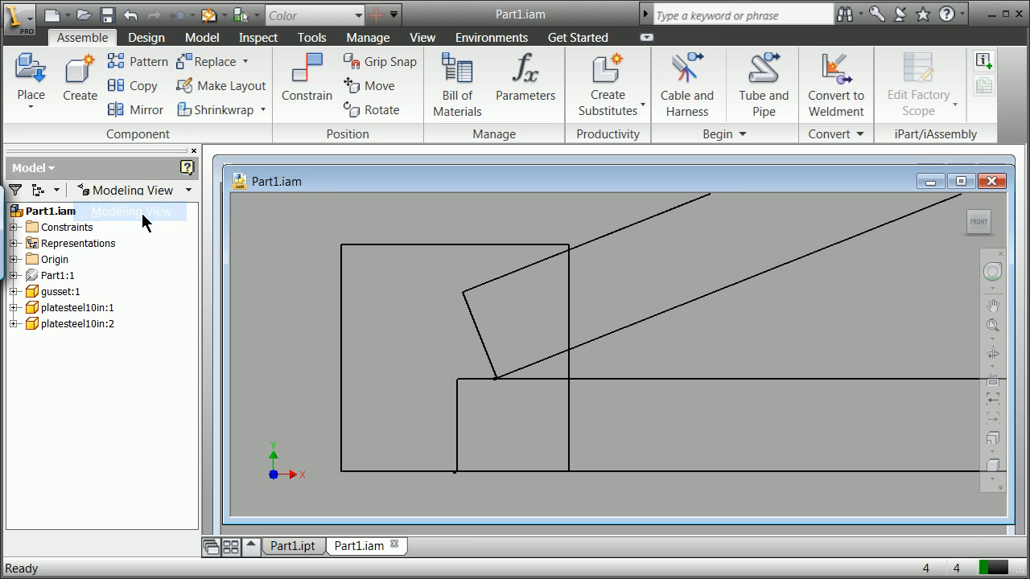
Open the gusset component for in-place editing and extrude its square profile 25 mm as a solid
{"action": "left_click", "coordinate": [29, 295]}
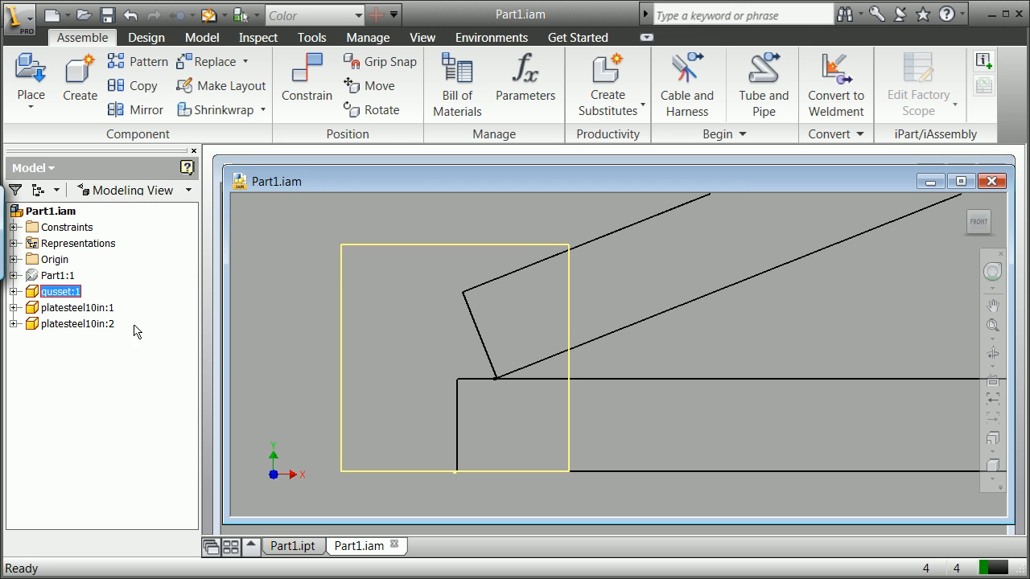
{"action": "double_click", "coordinate": [341, 328]}
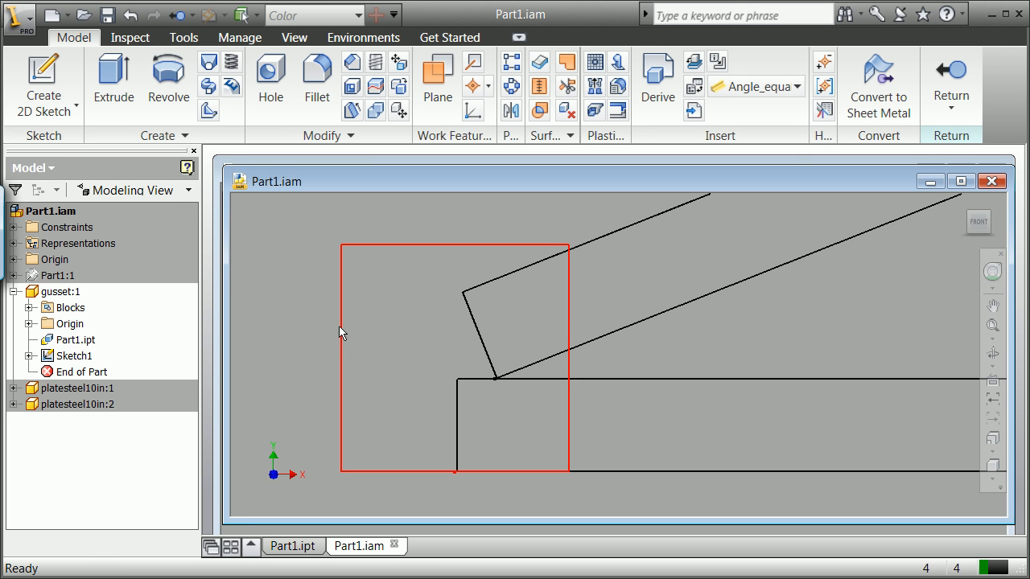
{"action": "left_click", "coordinate": [112, 81]}
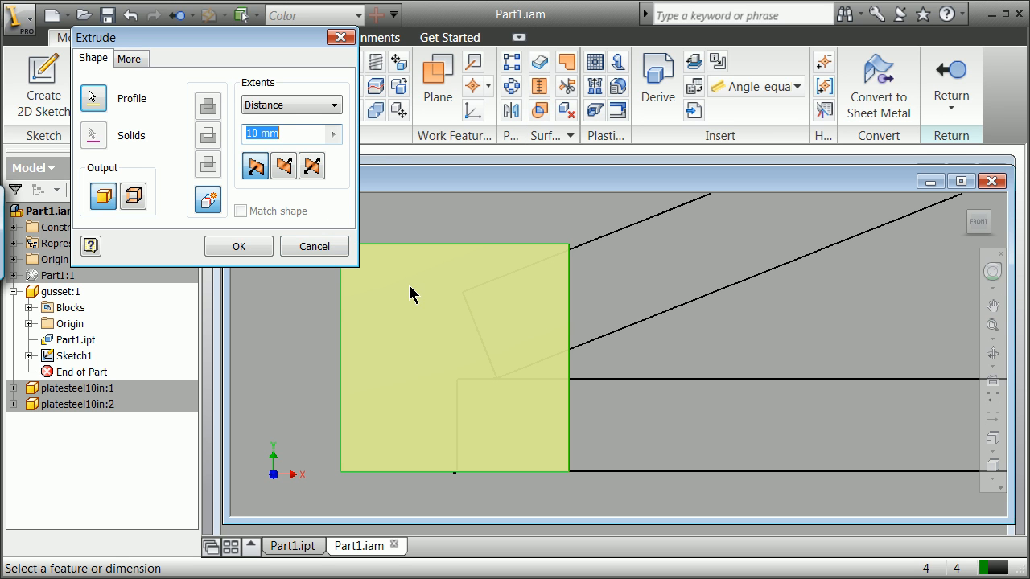
{"action": "left_click_drag", "start_coordinate": [258, 134], "coordinate": [232, 133]}
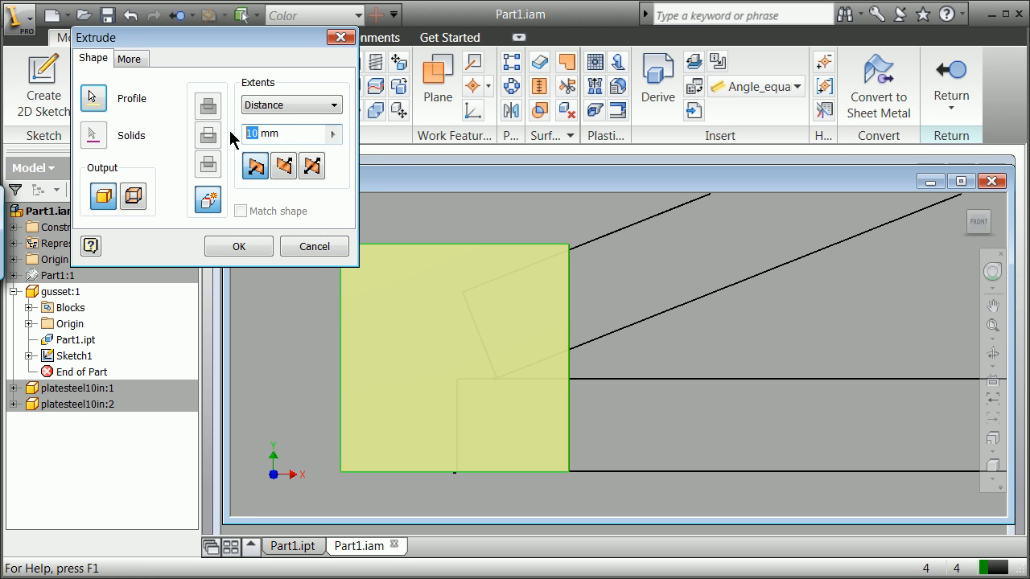
{"action": "type", "text": "25"}
{"action": "left_click", "coordinate": [97, 102]}
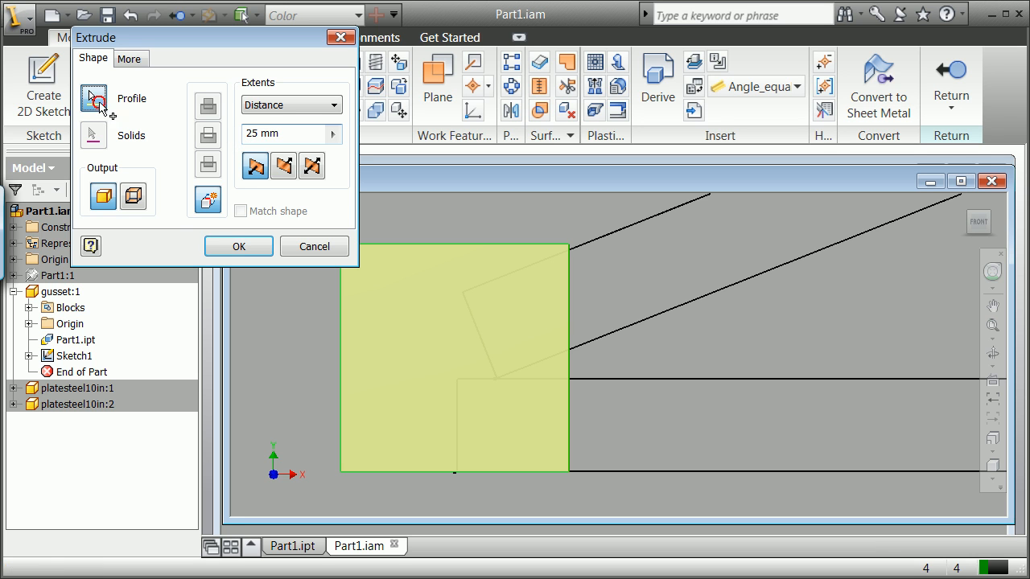
{"action": "left_click", "coordinate": [450, 253]}
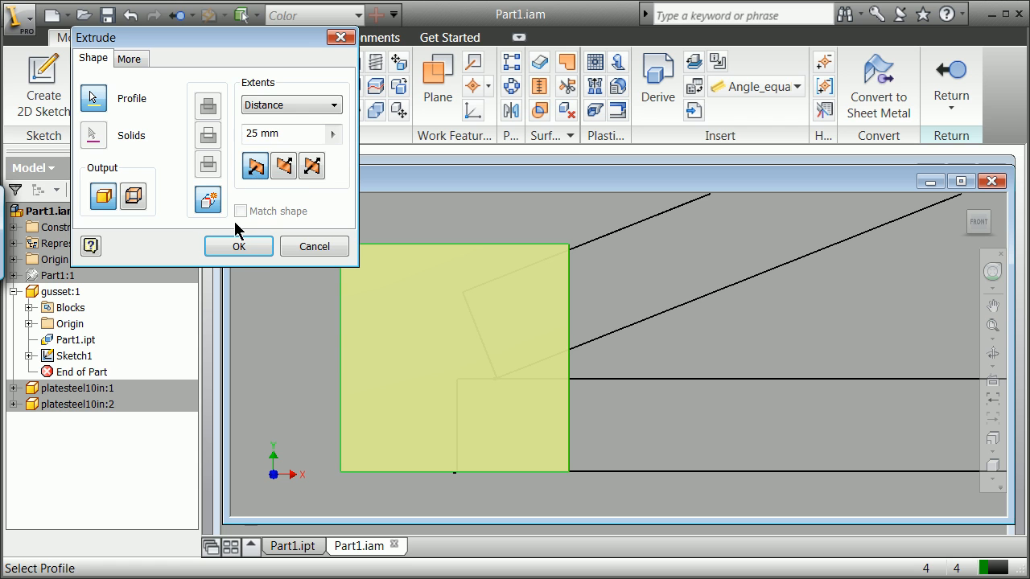
{"action": "left_click", "coordinate": [236, 249]}
Finish editing the gusset and return to the top-level assembly
{"action": "scroll", "coordinate": [619, 330], "scroll_direction": "down", "scroll_amount": 2}
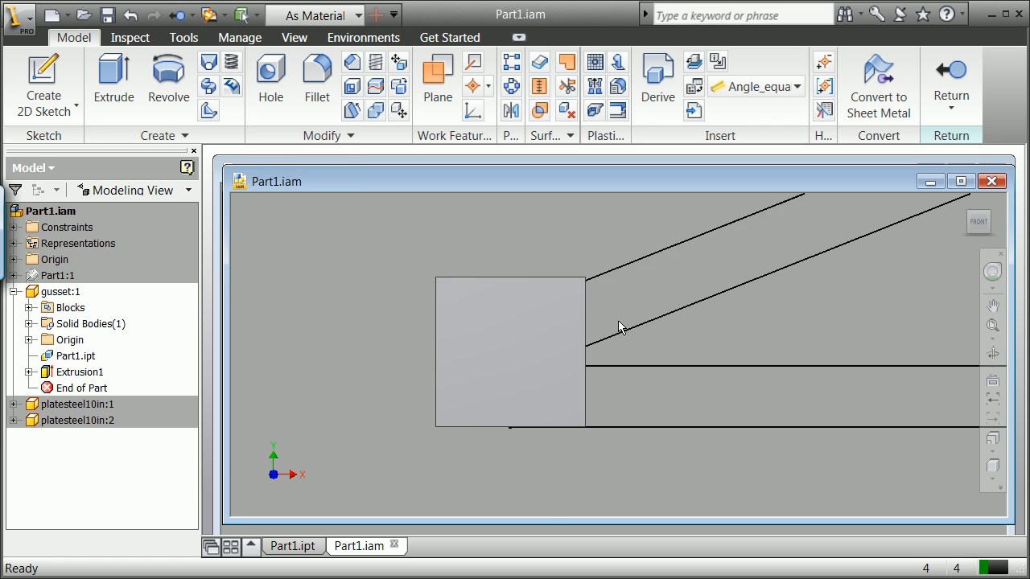
{"action": "scroll", "coordinate": [631, 325], "scroll_direction": "up", "scroll_amount": 3}
{"action": "scroll", "coordinate": [595, 341], "scroll_direction": "down", "scroll_amount": 2}
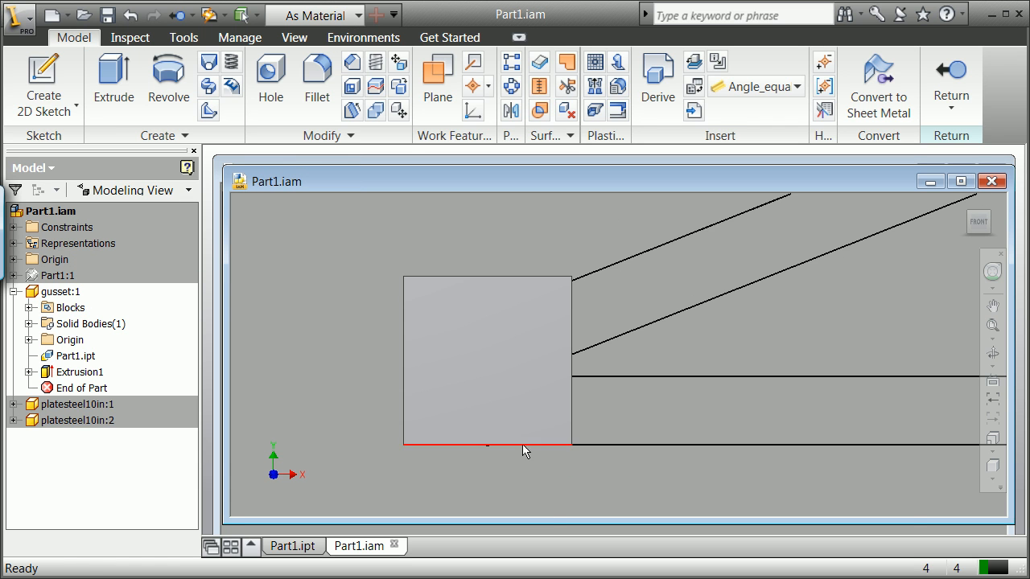
{"action": "right_click", "coordinate": [706, 369]}
{"action": "left_click", "coordinate": [750, 402]}
{"action": "right_click", "coordinate": [721, 338]}
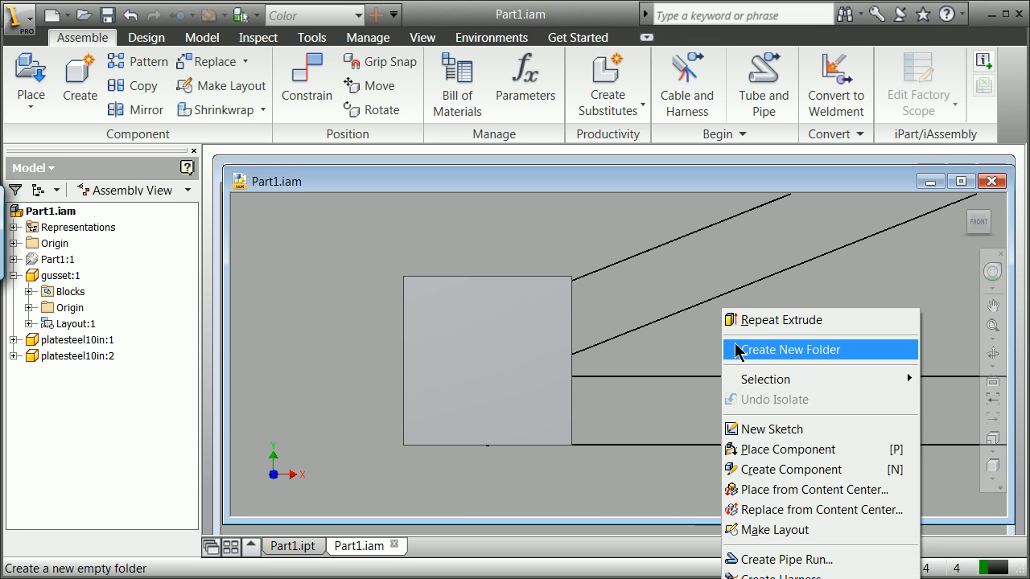
{"action": "left_click", "coordinate": [600, 247]}
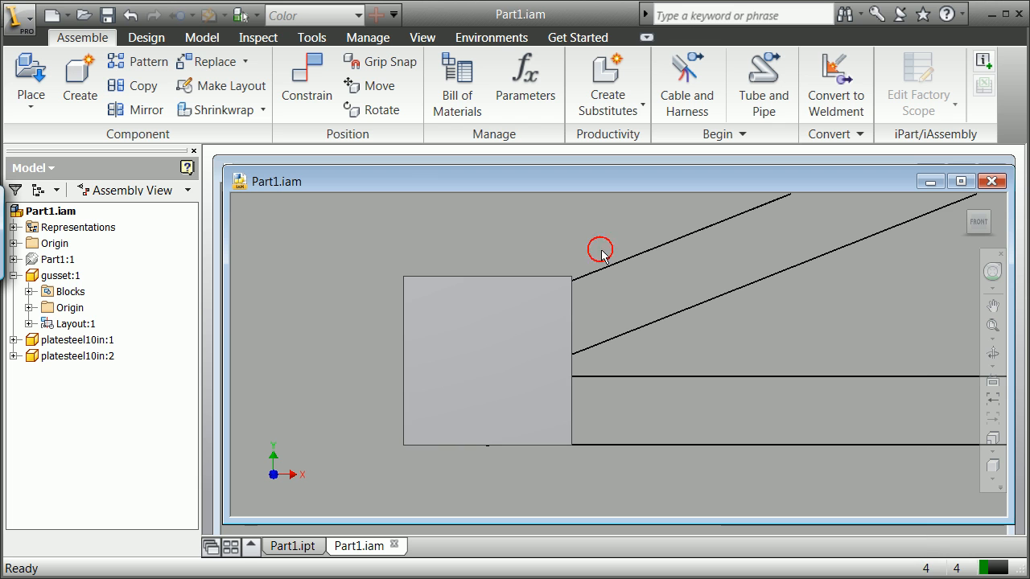
Edit the horizontal platesteel10in component in place and extrude its profile 25 mm in the reversed direction, away from the gusset
{"action": "left_click", "coordinate": [611, 376]}
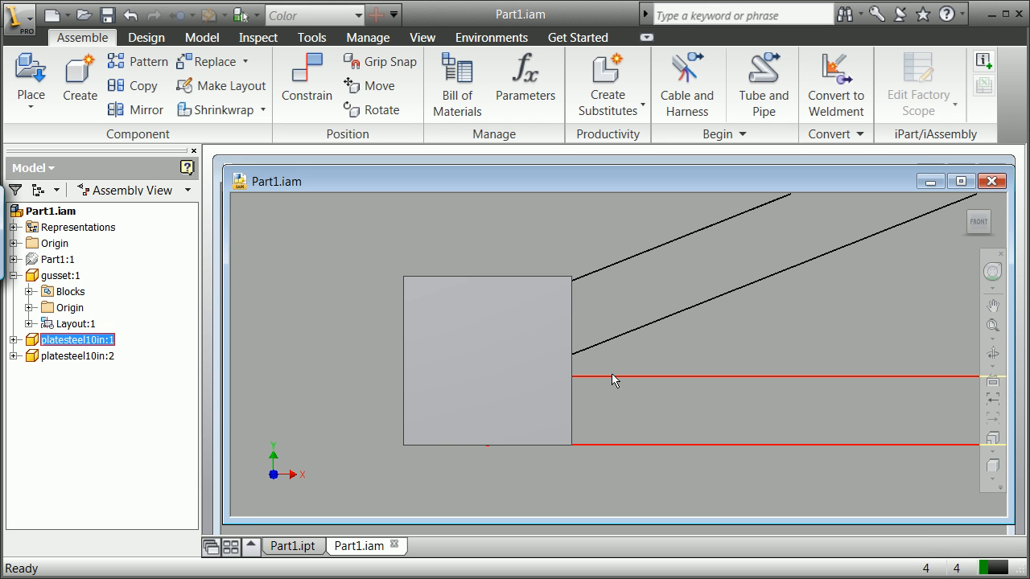
{"action": "left_click", "coordinate": [13, 339]}
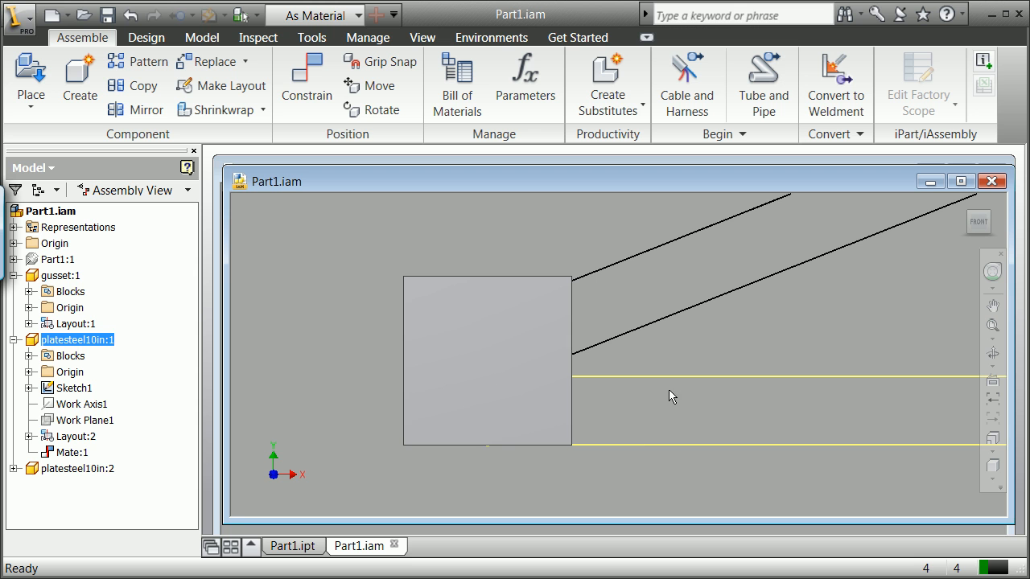
{"action": "double_click", "coordinate": [653, 376]}
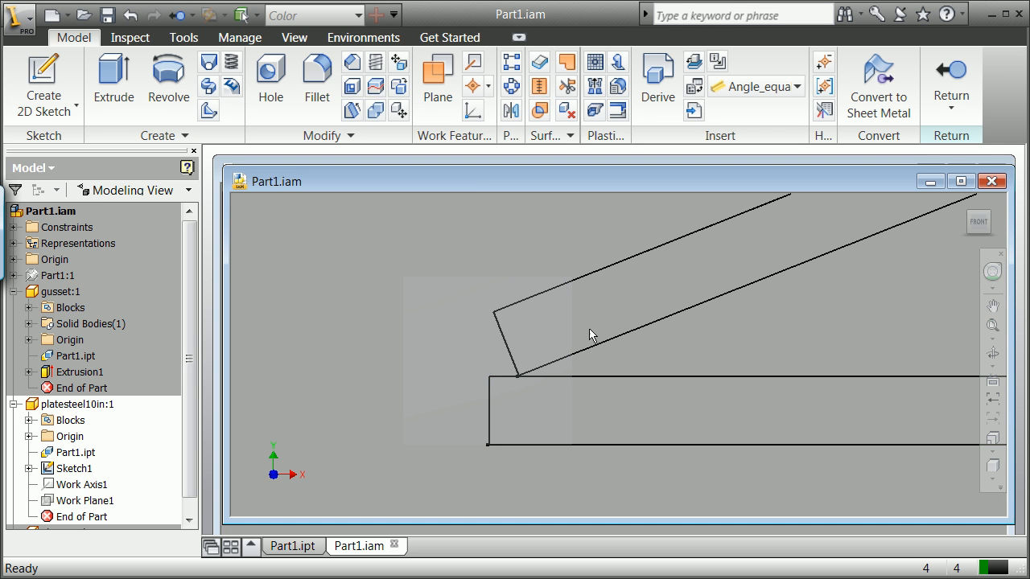
{"action": "left_click", "coordinate": [121, 78]}
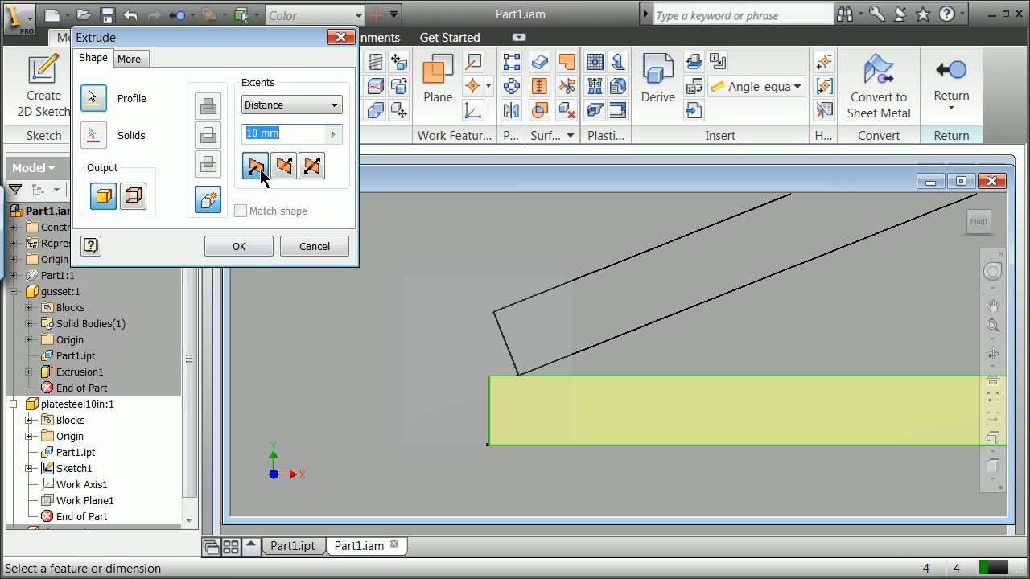
{"action": "key", "text": "BackSpace"}
{"action": "type", "text": "25"}
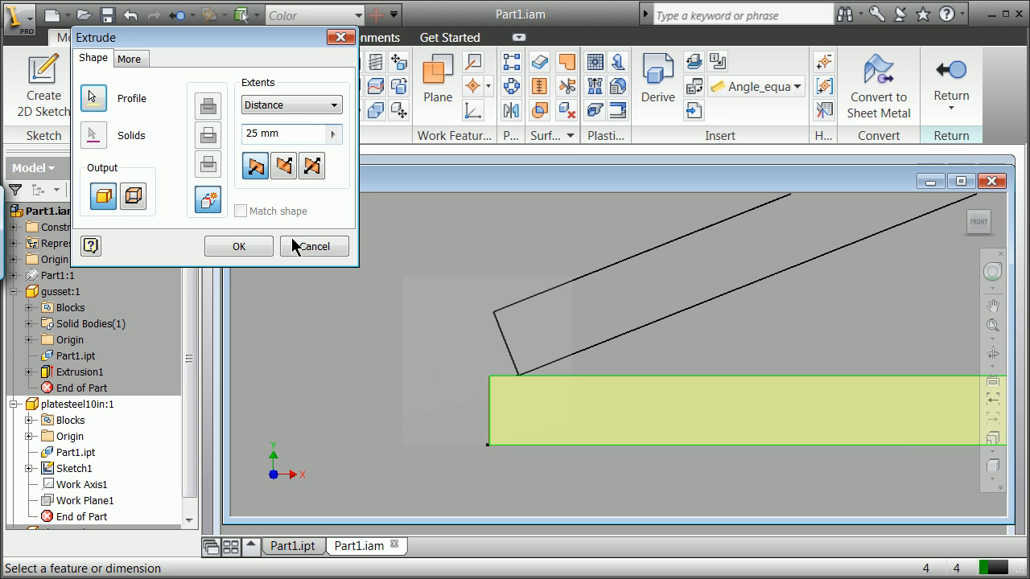
{"action": "left_click", "coordinate": [245, 246]}
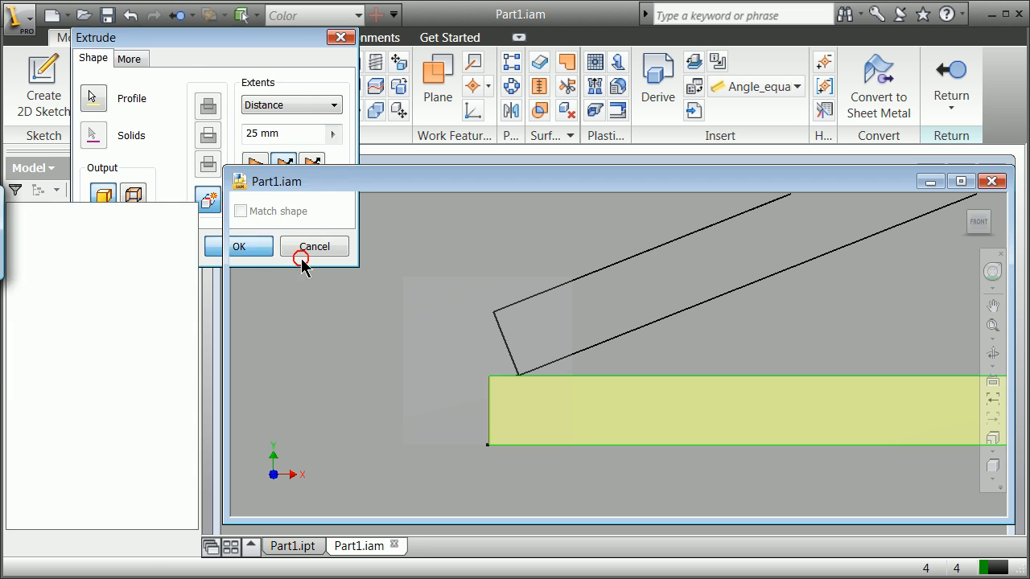
Finish editing the steel plate and return to the top-level assembly
{"action": "left_click", "coordinate": [681, 426]}
{"action": "right_click", "coordinate": [680, 423]}
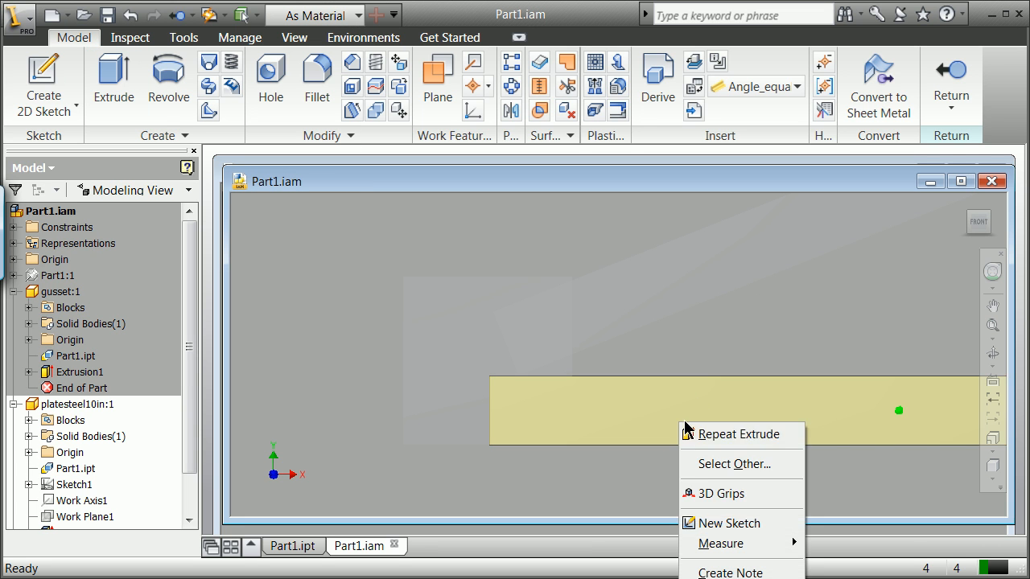
{"action": "left_click", "coordinate": [552, 247]}
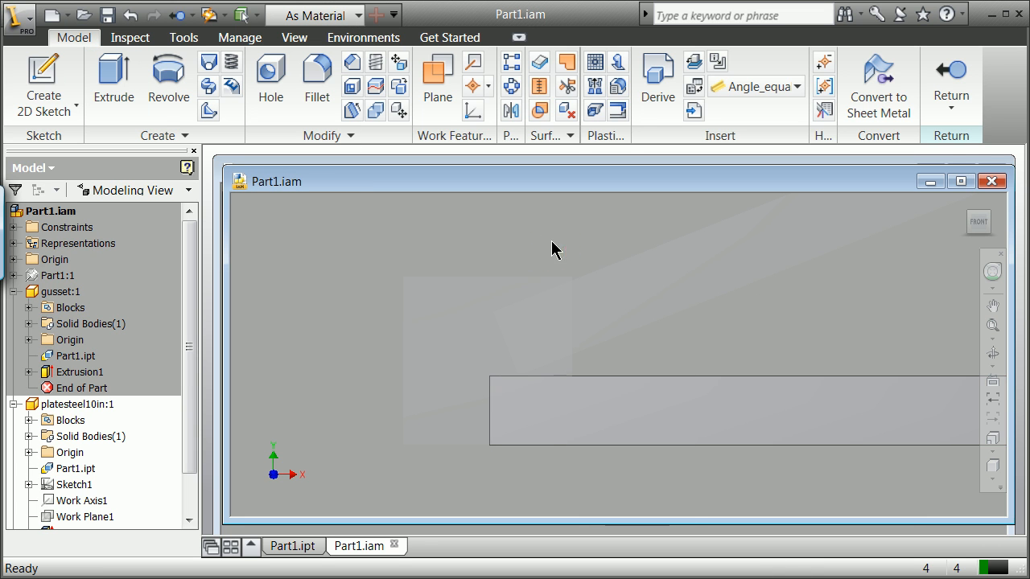
{"action": "right_click", "coordinate": [554, 243]}
{"action": "left_click", "coordinate": [591, 283]}
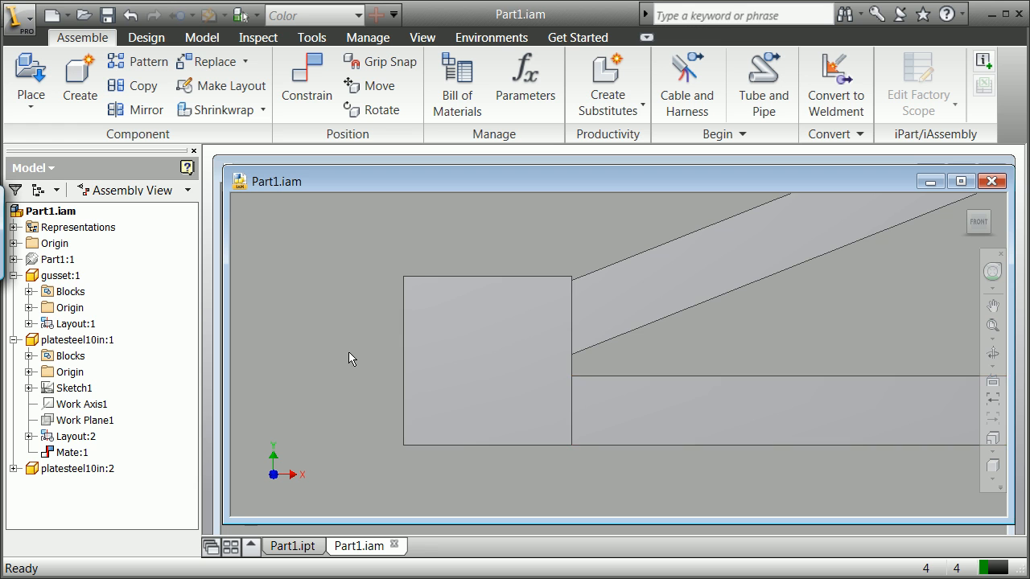
Examine how the extruded gusset and plates sit against each other from the right, back and front views
{"action": "scroll", "coordinate": [564, 294], "scroll_direction": "down", "scroll_amount": 5}
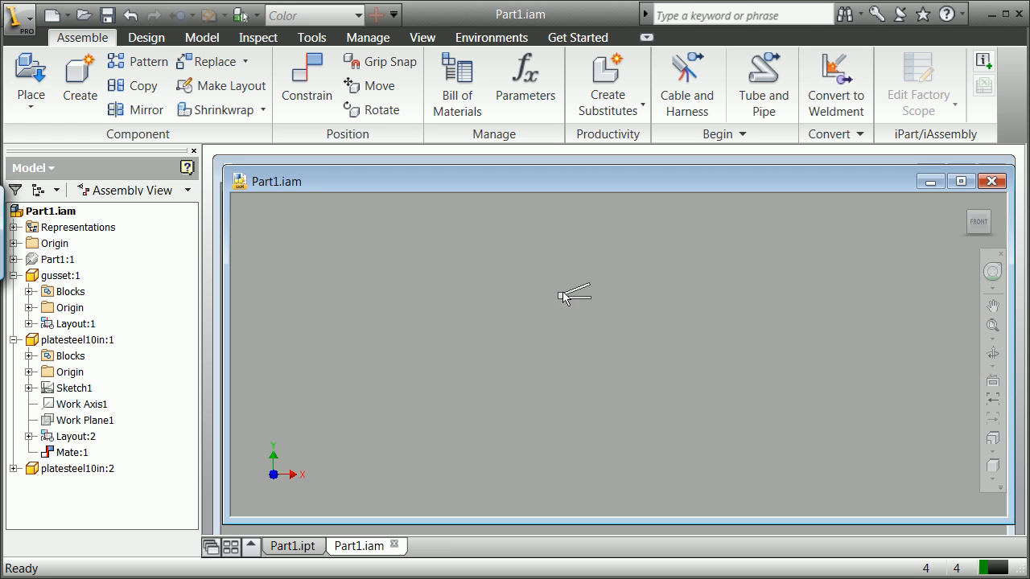
{"action": "left_click", "coordinate": [988, 228]}
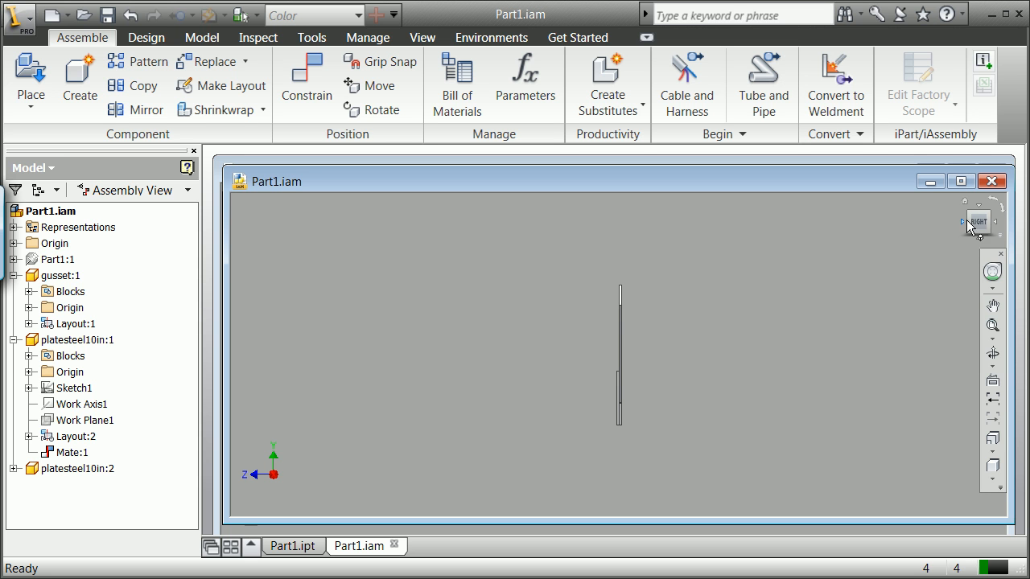
{"action": "left_click", "coordinate": [992, 226]}
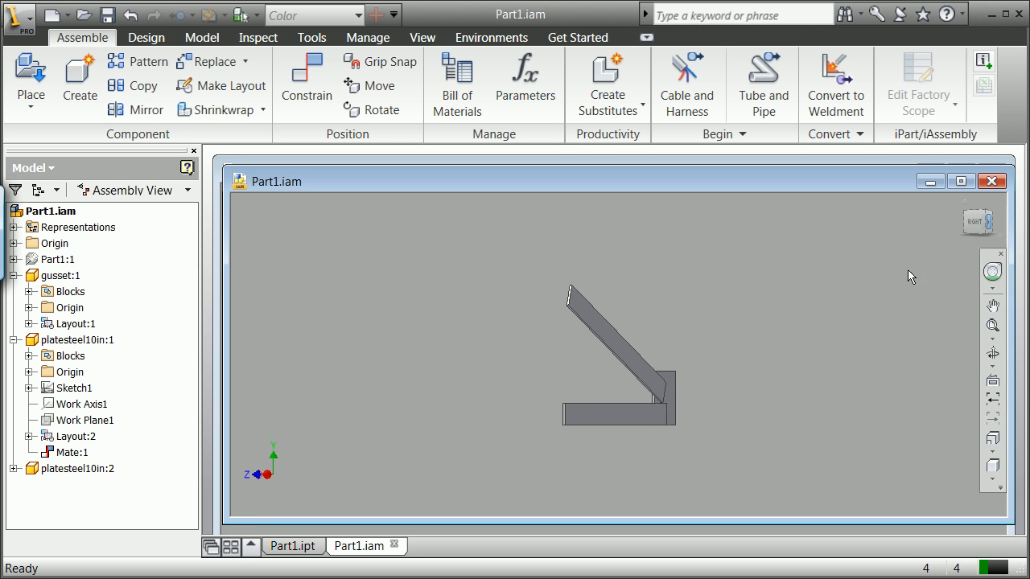
{"action": "scroll", "coordinate": [734, 386], "scroll_direction": "up", "scroll_amount": 5}
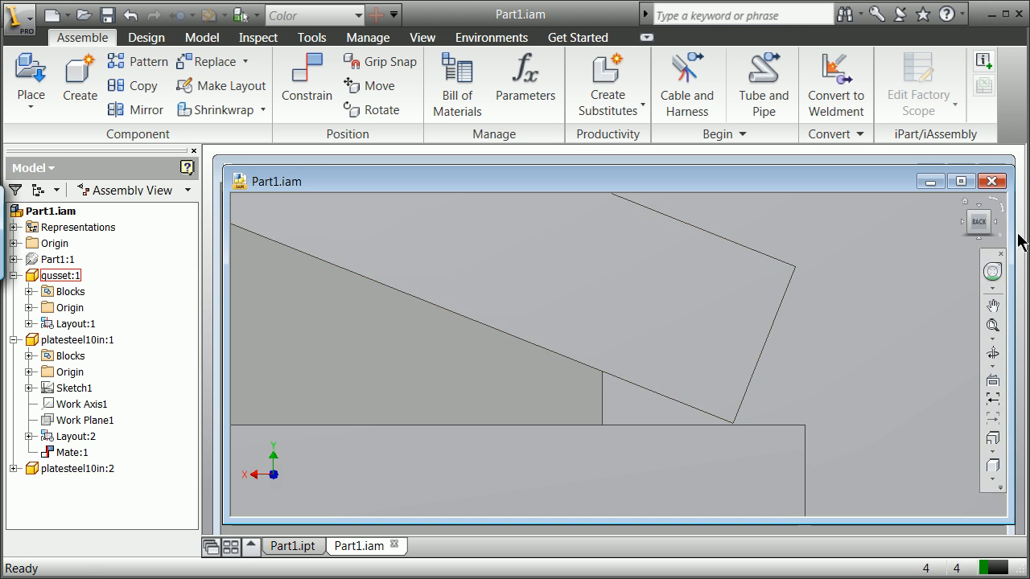
{"action": "left_click", "coordinate": [961, 222]}
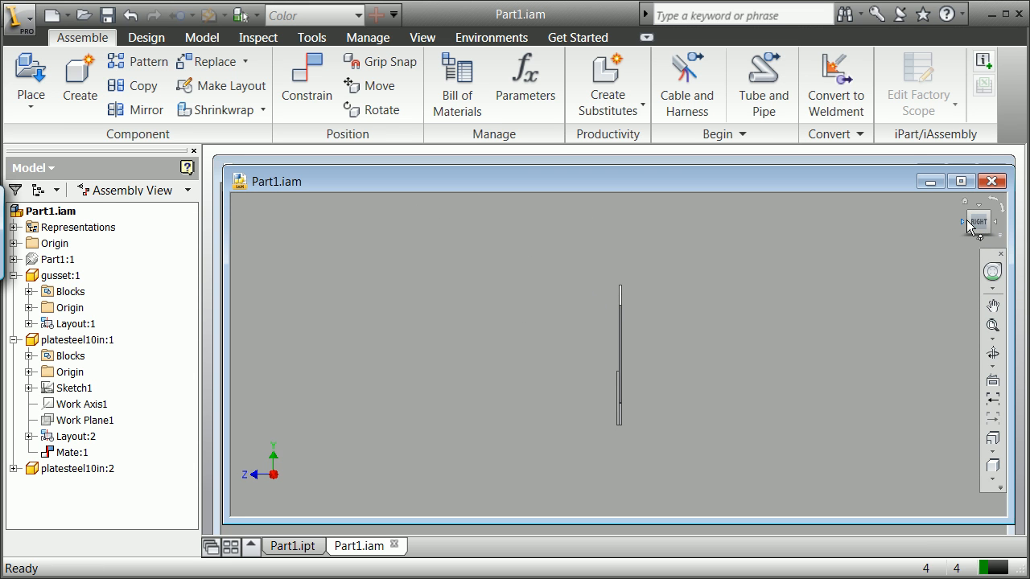
{"action": "left_click", "coordinate": [960, 222]}
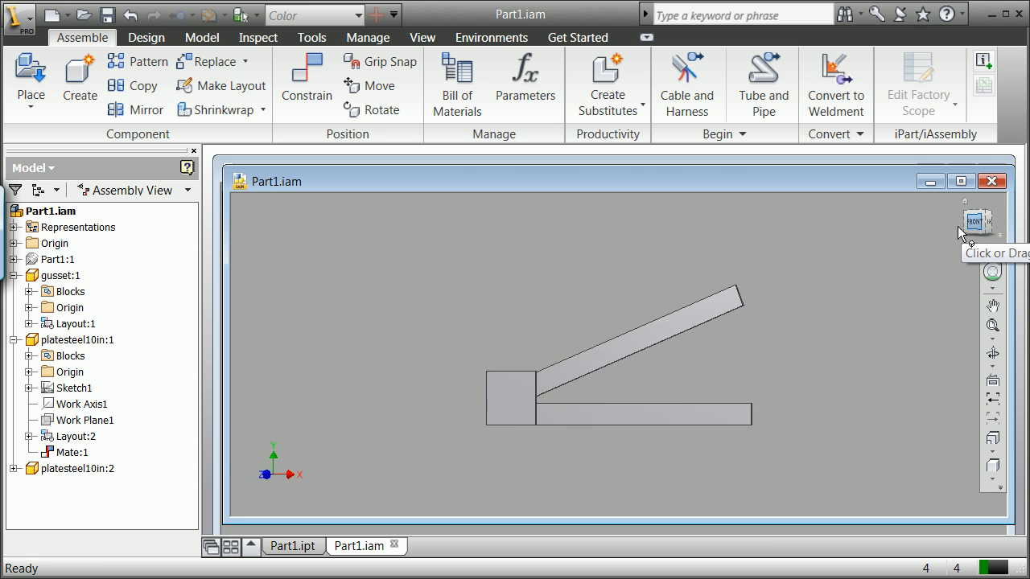
Open the gusset for in-place editing and set up a simple linear hole with Through All termination and 25 mm diameter
{"action": "scroll", "coordinate": [462, 434], "scroll_direction": "up", "scroll_amount": 4}
{"action": "scroll", "coordinate": [463, 428], "scroll_direction": "up", "scroll_amount": 2}
{"action": "scroll", "coordinate": [630, 402], "scroll_direction": "down", "scroll_amount": 2}
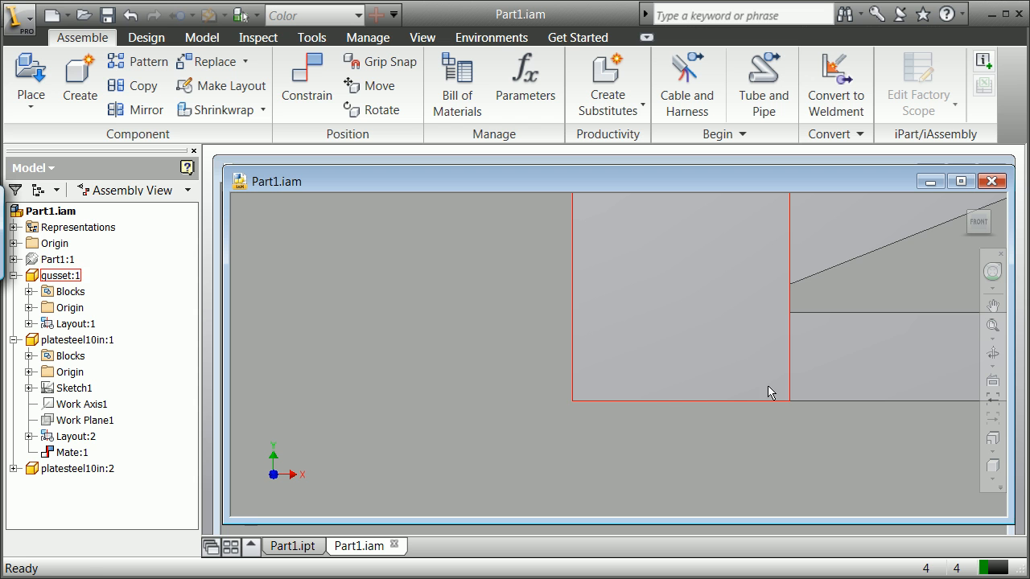
{"action": "left_click", "coordinate": [694, 287]}
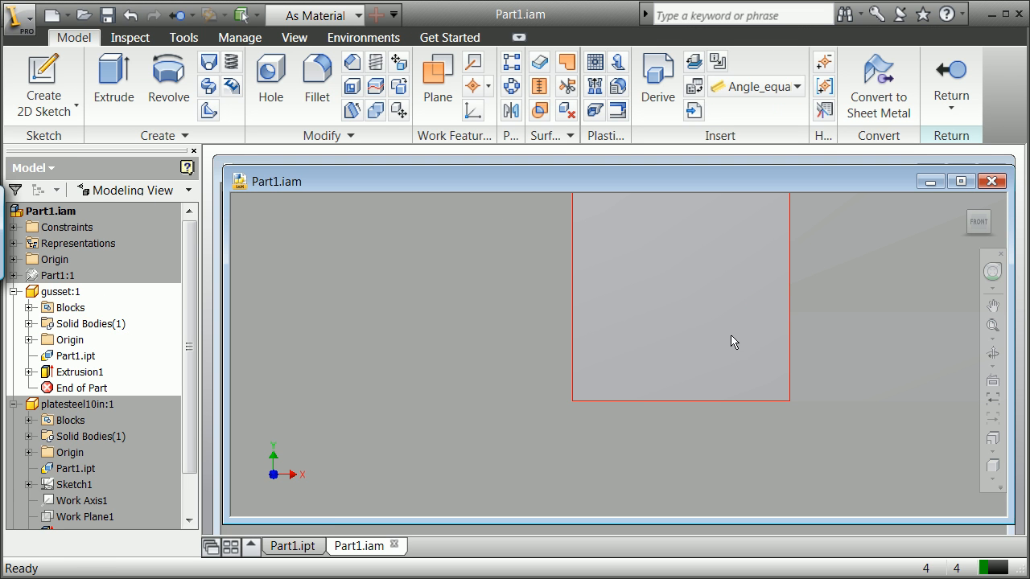
{"action": "left_click", "coordinate": [270, 94]}
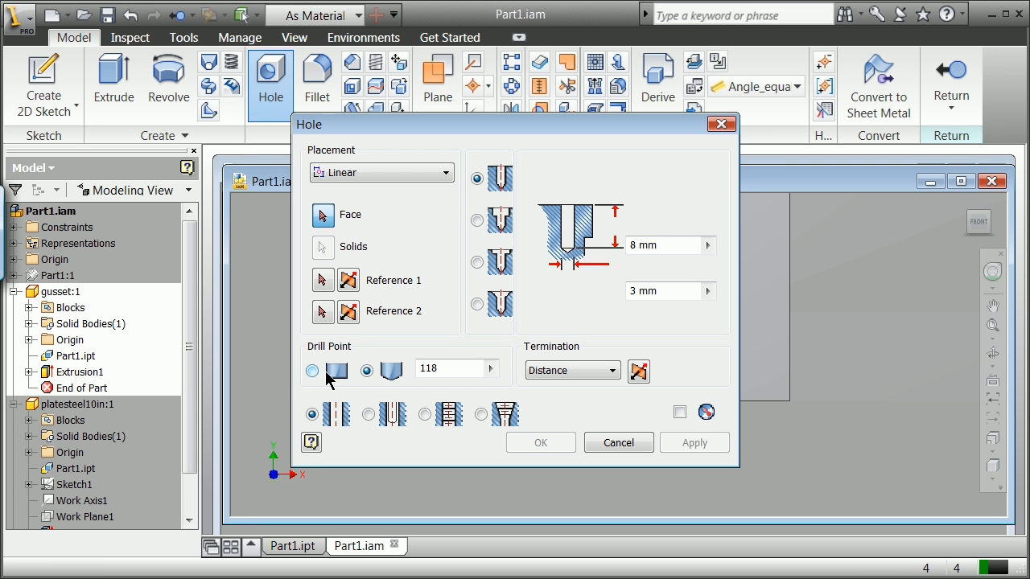
{"action": "left_click", "coordinate": [312, 370]}
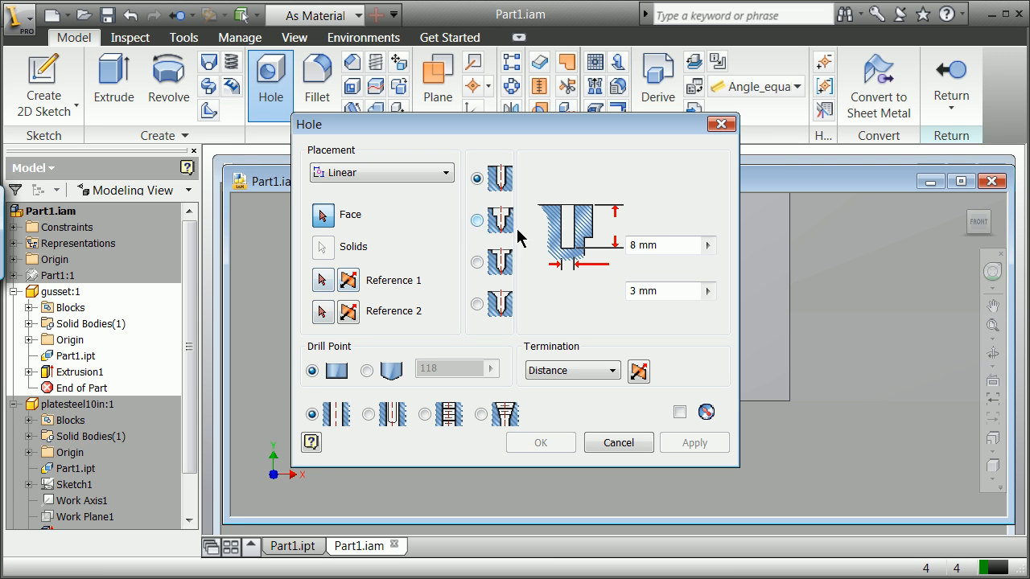
{"action": "left_click", "coordinate": [579, 370]}
{"action": "left_click", "coordinate": [574, 400]}
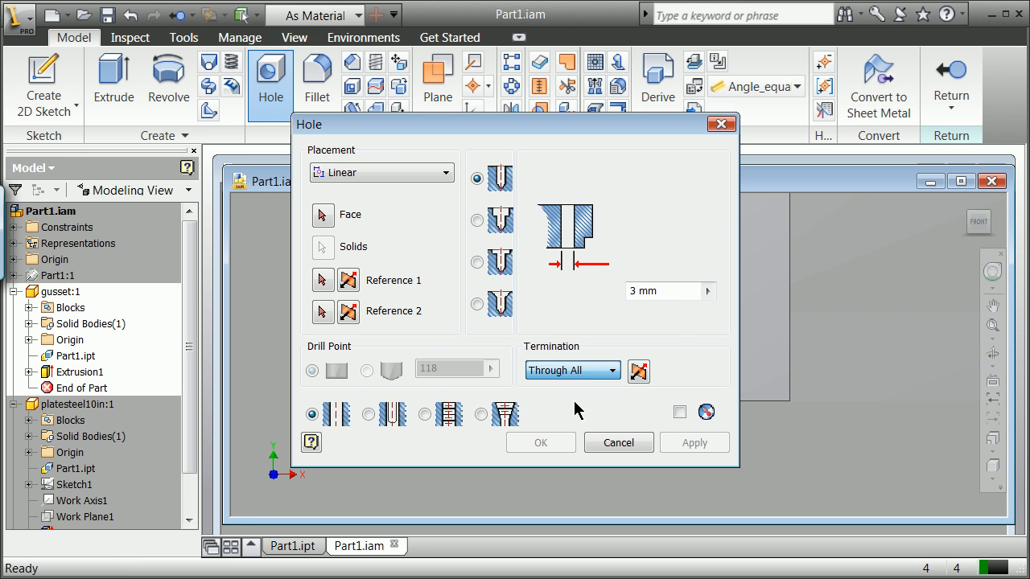
{"action": "double_click", "coordinate": [636, 293]}
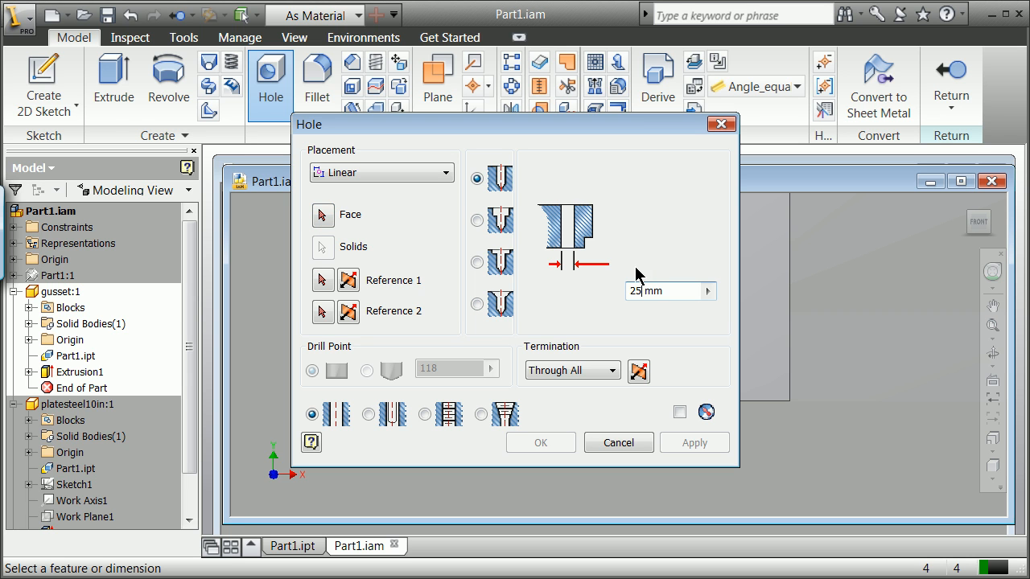
Place the hole near the gusset's lower right corner, about 129 mm from the bottom edge and 104 mm from the right edge
{"action": "left_click", "coordinate": [322, 217]}
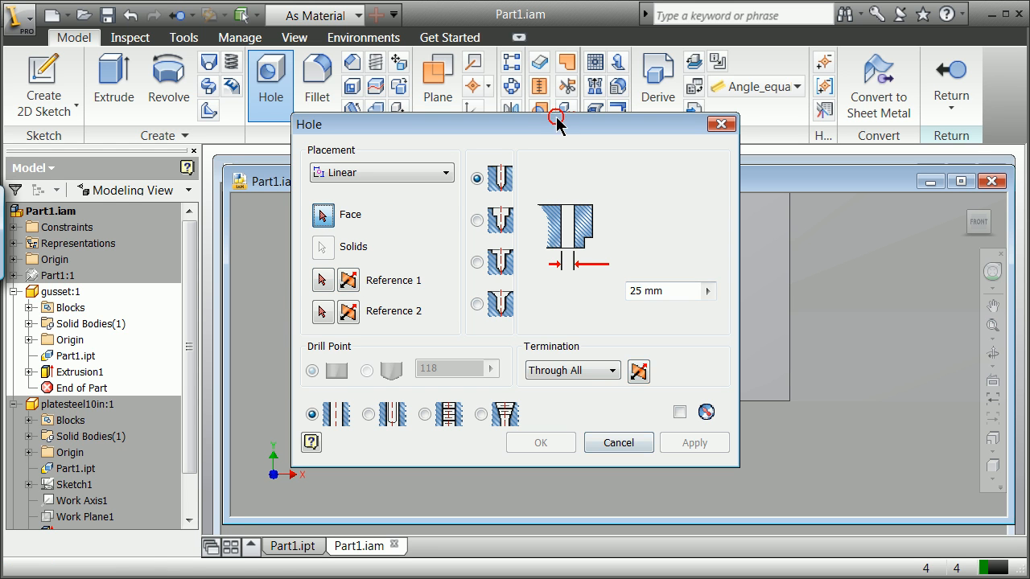
{"action": "left_click_drag", "start_coordinate": [556, 124], "coordinate": [418, 161]}
{"action": "left_click", "coordinate": [753, 356]}
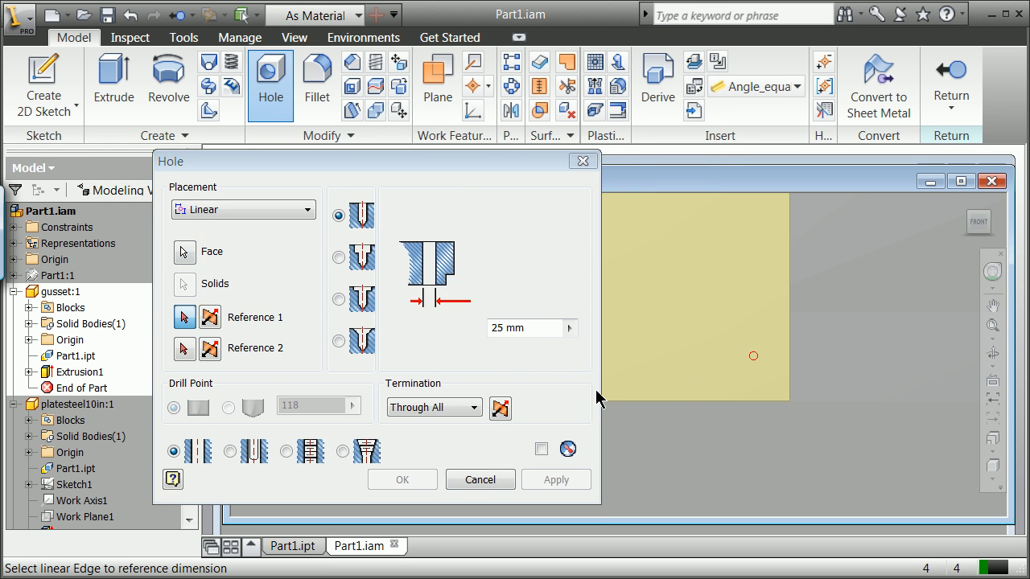
{"action": "left_click", "coordinate": [184, 320]}
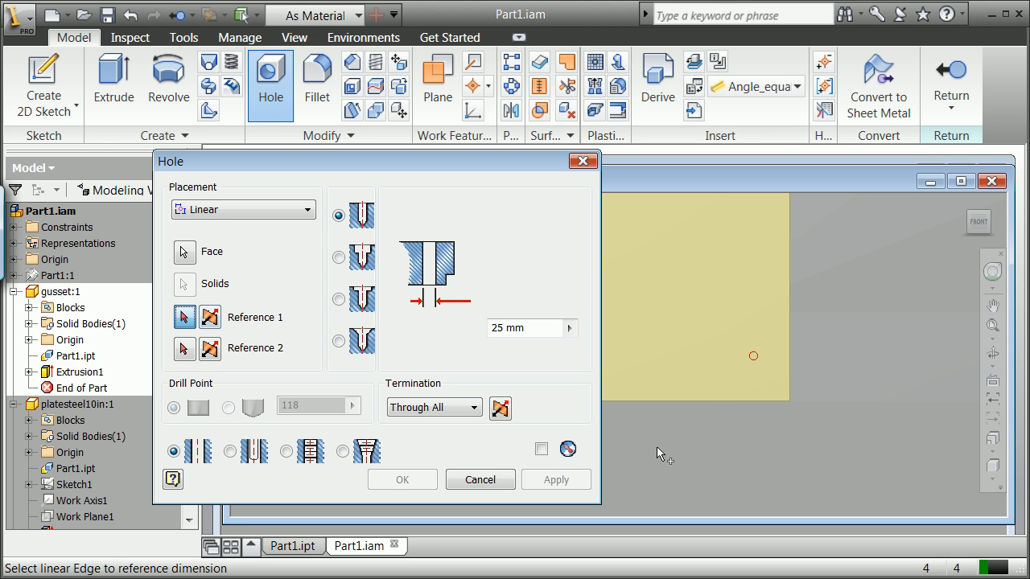
{"action": "left_click", "coordinate": [710, 401]}
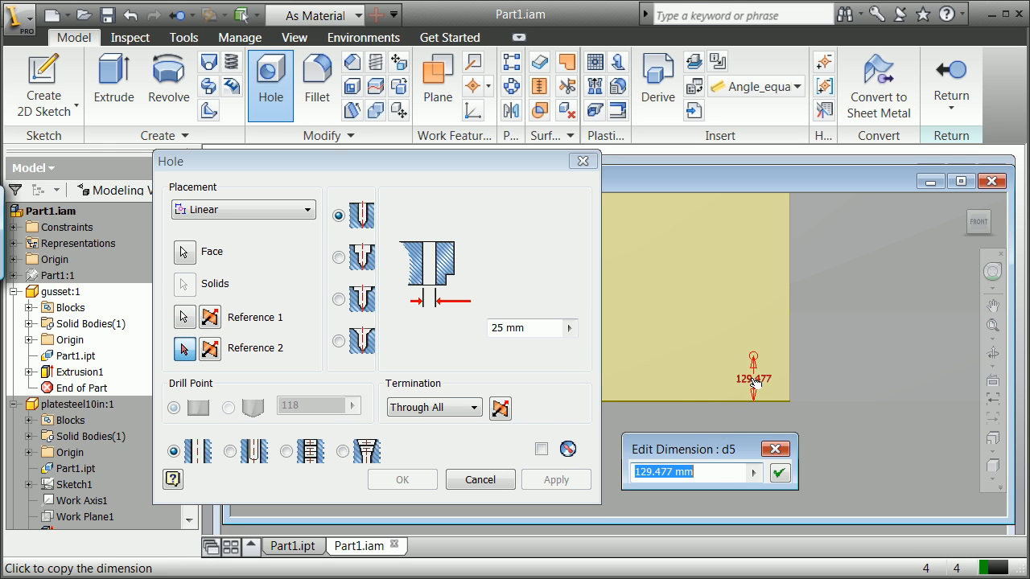
{"action": "left_click", "coordinate": [778, 473]}
{"action": "left_click", "coordinate": [789, 376]}
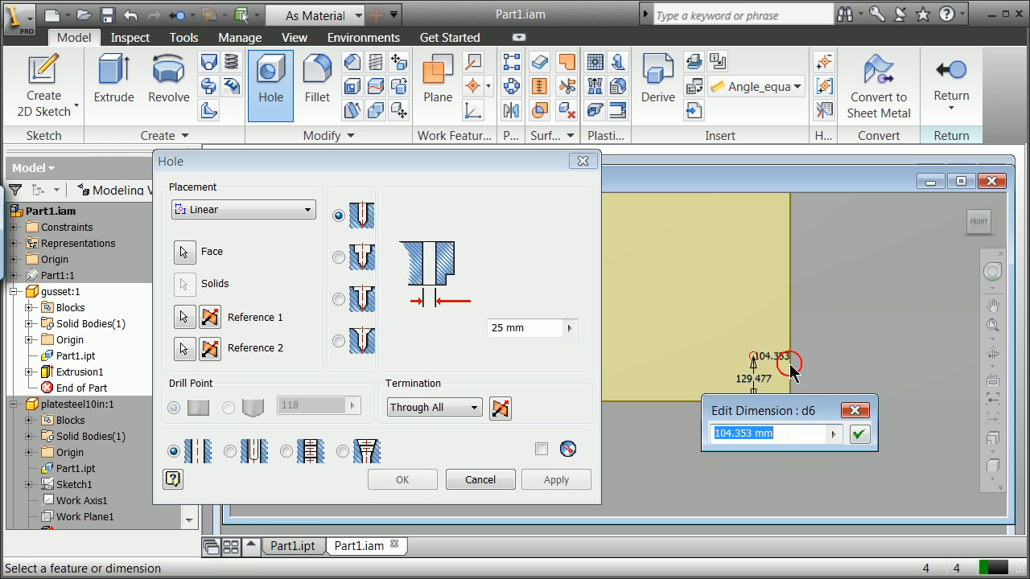
{"action": "left_click", "coordinate": [857, 431]}
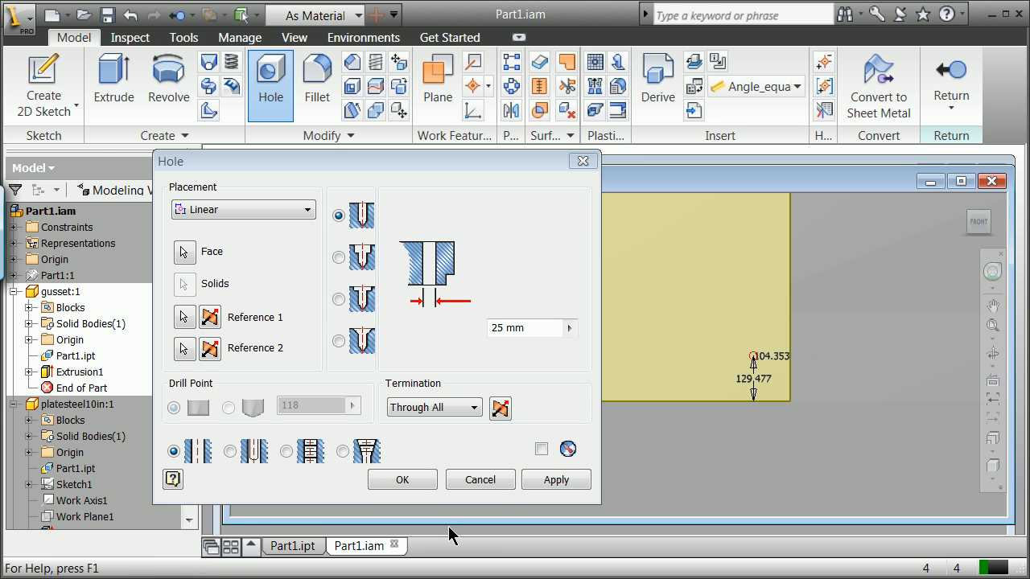
{"action": "left_click", "coordinate": [411, 480]}
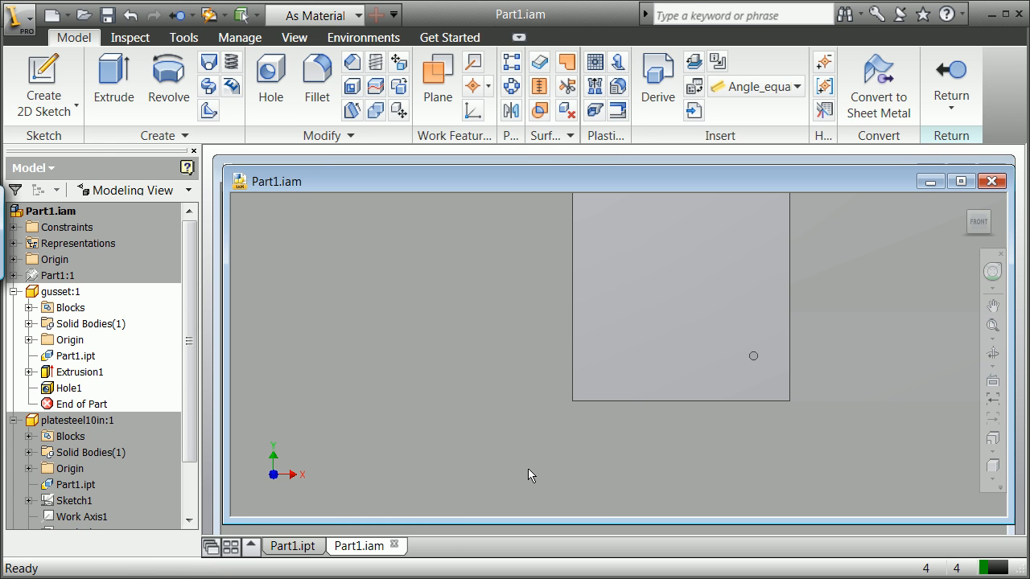